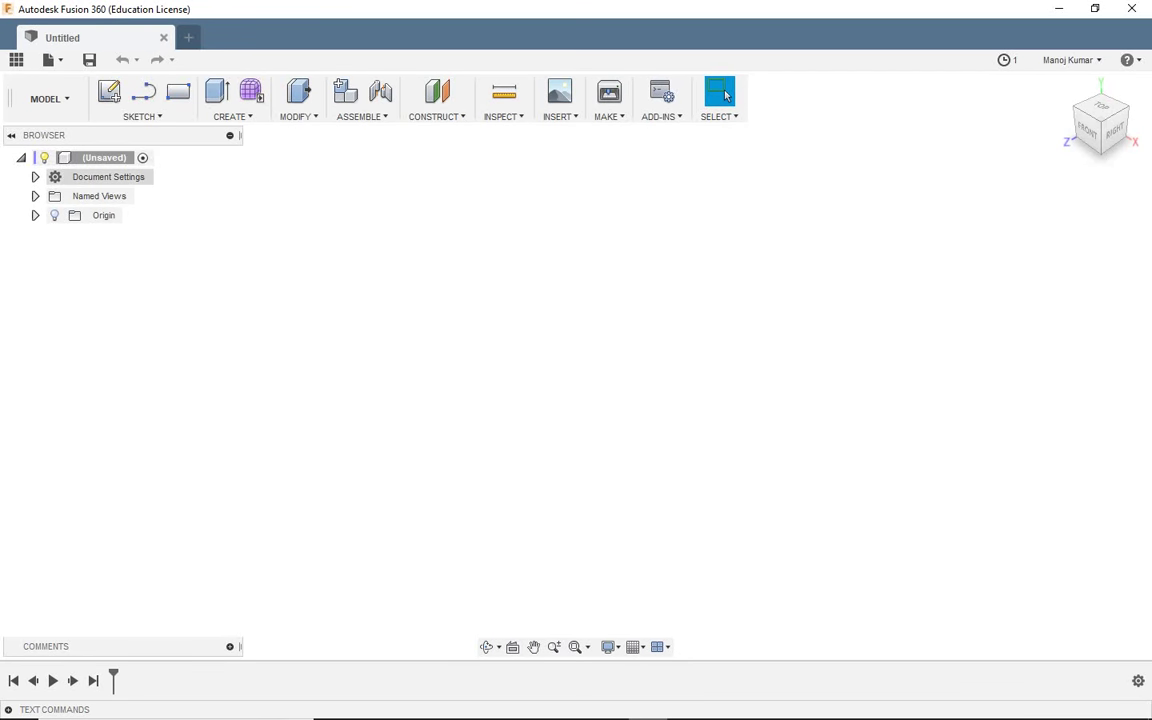
Start a new sketch on the front plane
{"action": "left_click", "coordinate": [109, 92]}
{"action": "left_click", "coordinate": [607, 347]}
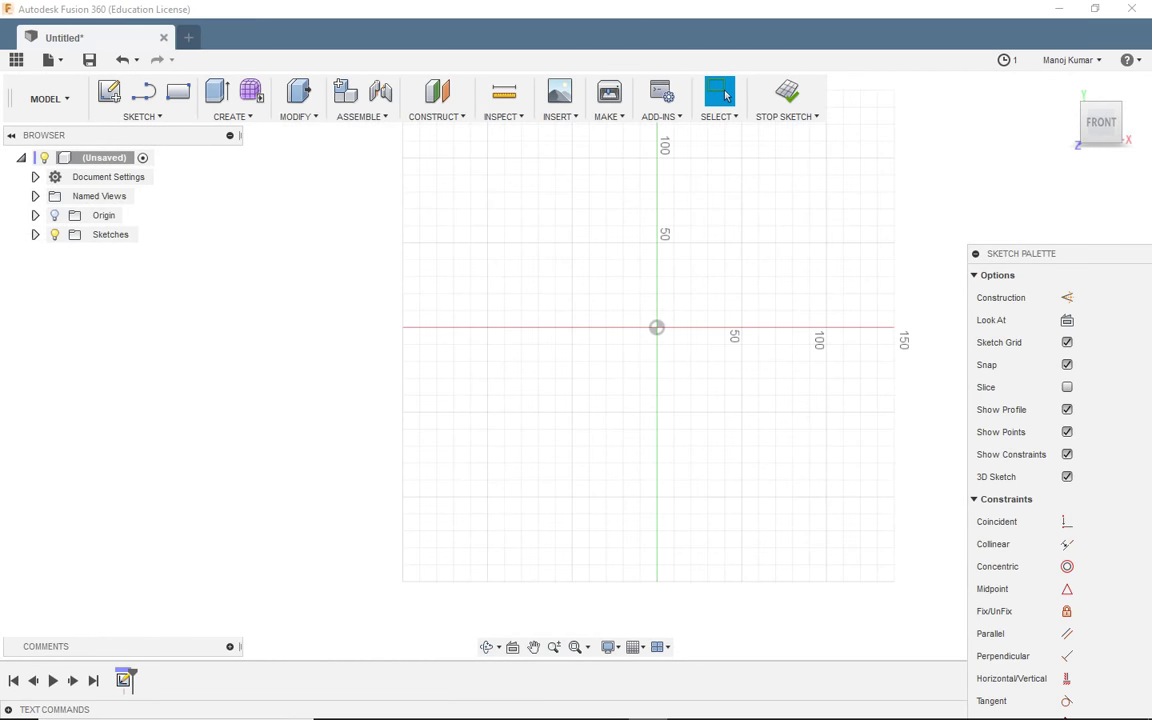
{"action": "left_click", "coordinate": [534, 647]}
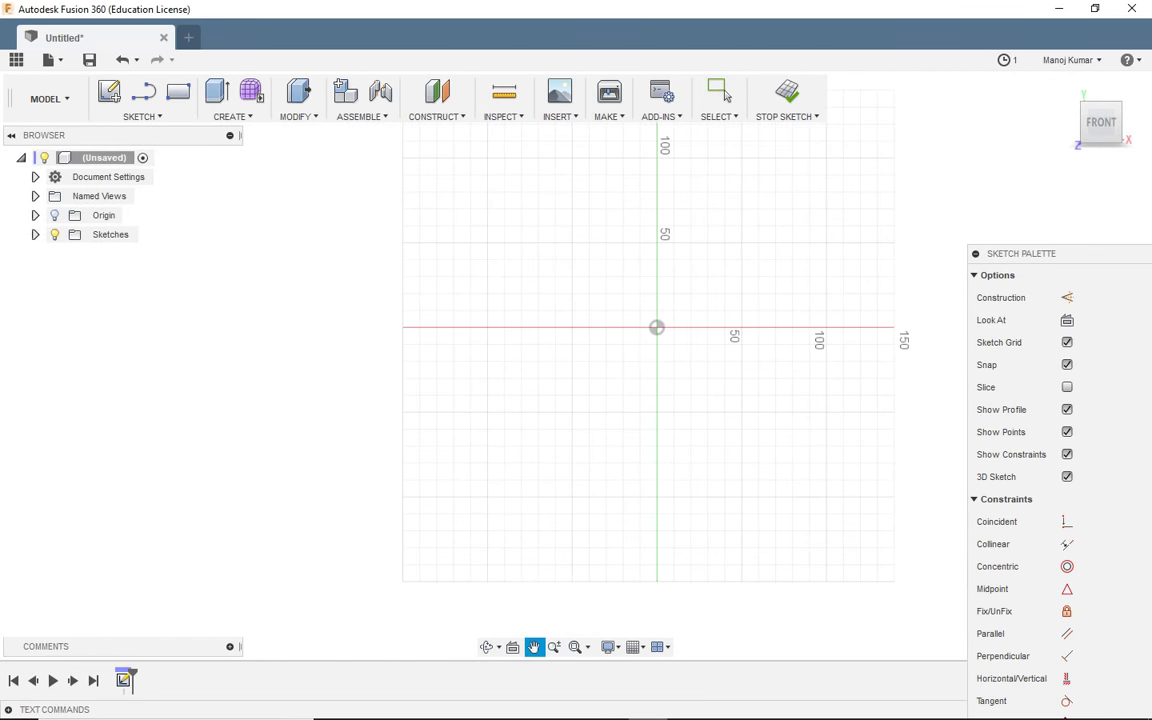
Draw a 550 by 160 rectangle with one corner at the origin
{"action": "left_click", "coordinate": [178, 91]}
{"action": "left_click", "coordinate": [459, 503]}
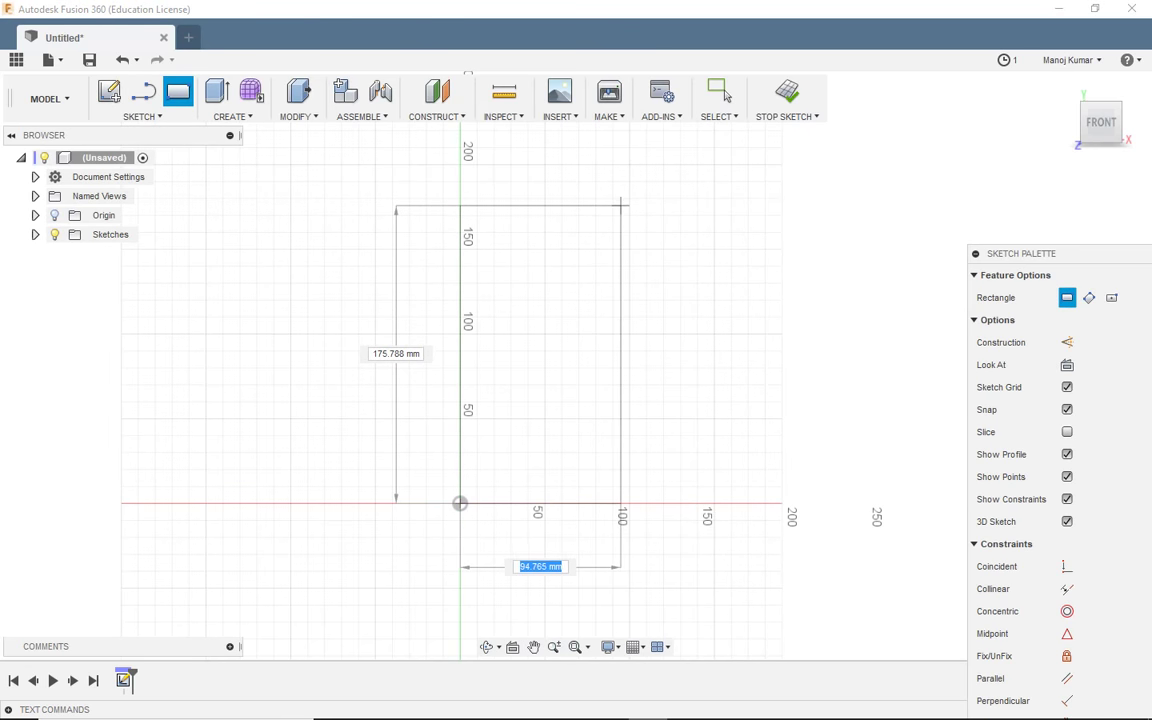
{"action": "type", "text": "0160"}
{"action": "key", "text": "Return"}
{"action": "left_click", "coordinate": [727, 95]}
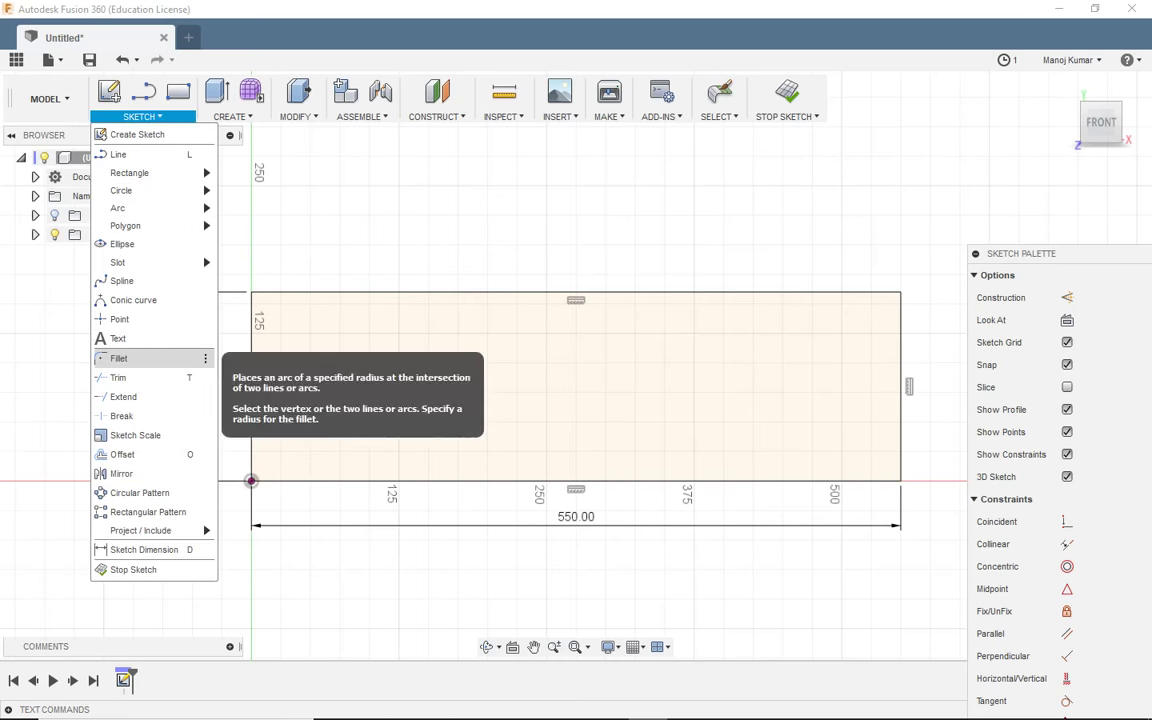
Fillet the rectangle's top-left corner to R87.50
{"action": "left_click", "coordinate": [575, 292]}
{"action": "left_click", "coordinate": [251, 330]}
{"action": "mouse_move", "coordinate": [257, 301]}
{"action": "left_mouse_down"}
{"action": "mouse_move", "coordinate": [282, 320]}
{"action": "mouse_move", "coordinate": [273, 313]}
{"action": "left_mouse_up"}
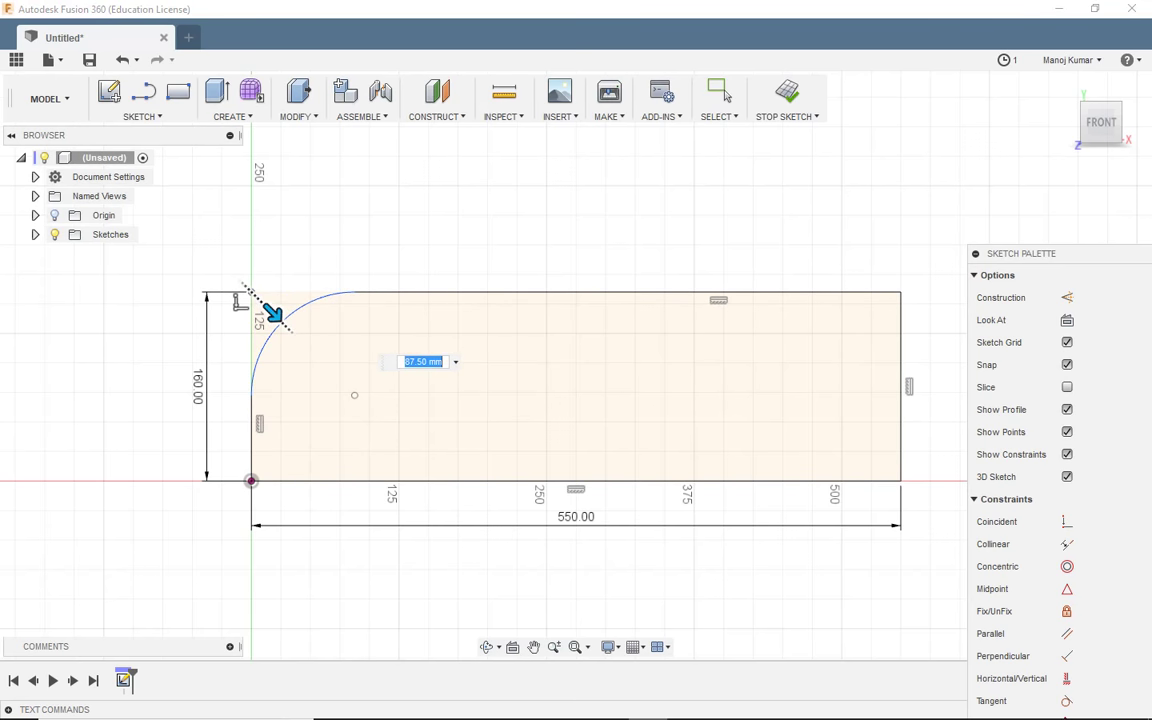
{"action": "key", "text": "Return"}
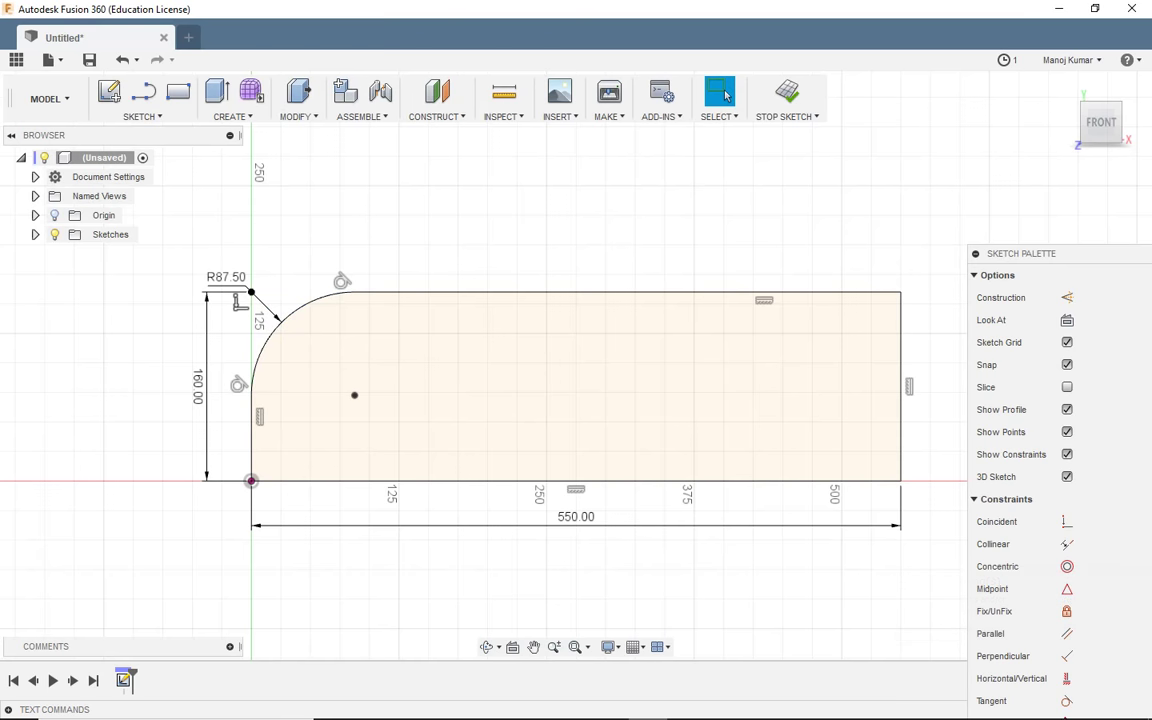
Fillet the rectangle's top-right corner to R162.50
{"action": "left_click", "coordinate": [140, 116]}
{"action": "left_click", "coordinate": [118, 358]}
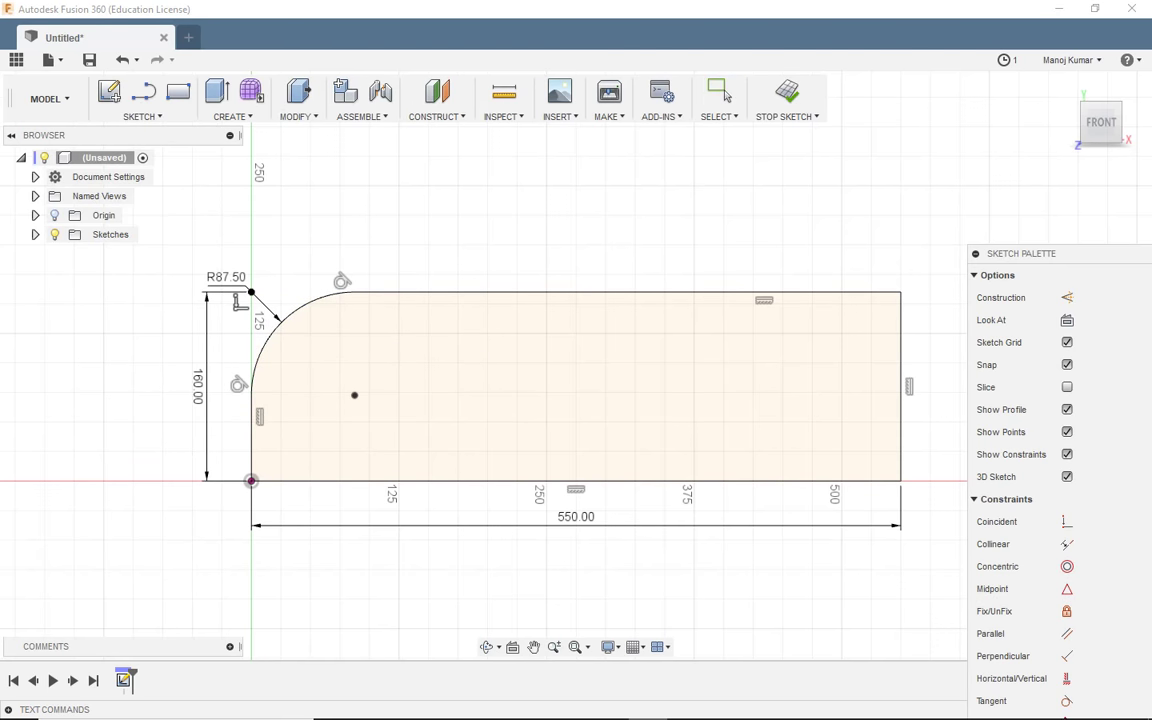
{"action": "left_click", "coordinate": [866, 292]}
{"action": "left_click", "coordinate": [900, 312]}
{"action": "left_click_drag", "start_coordinate": [890, 300], "coordinate": [857, 337]}
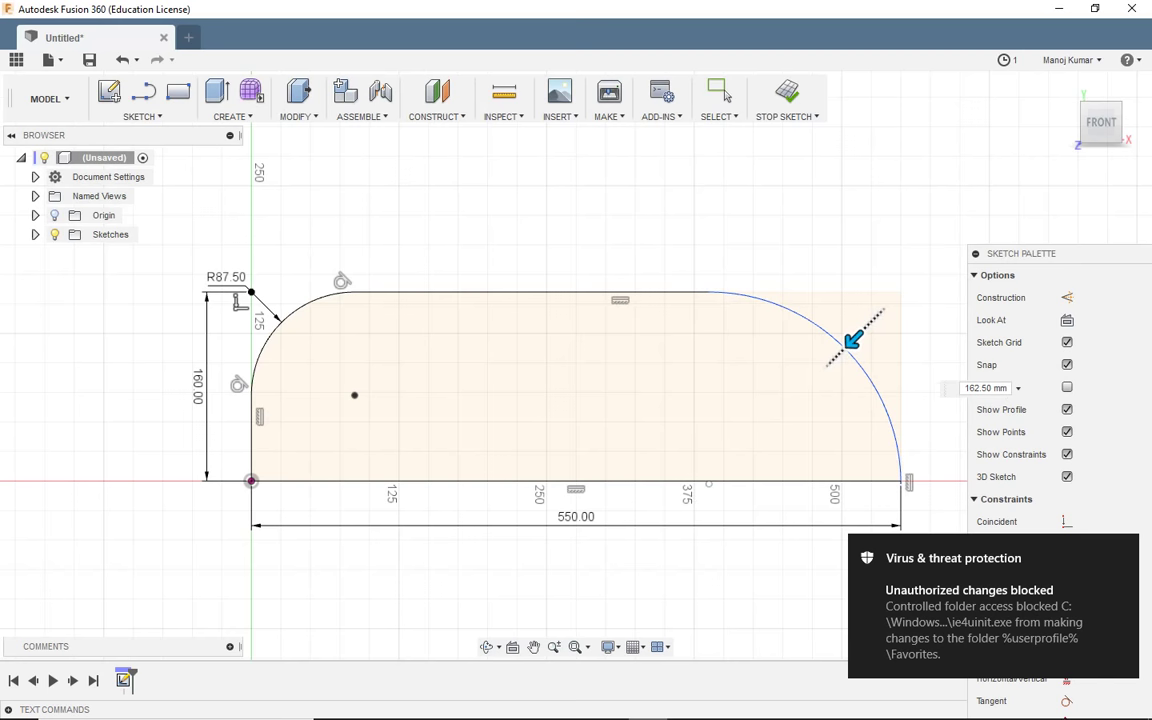
{"action": "key", "text": "Return"}
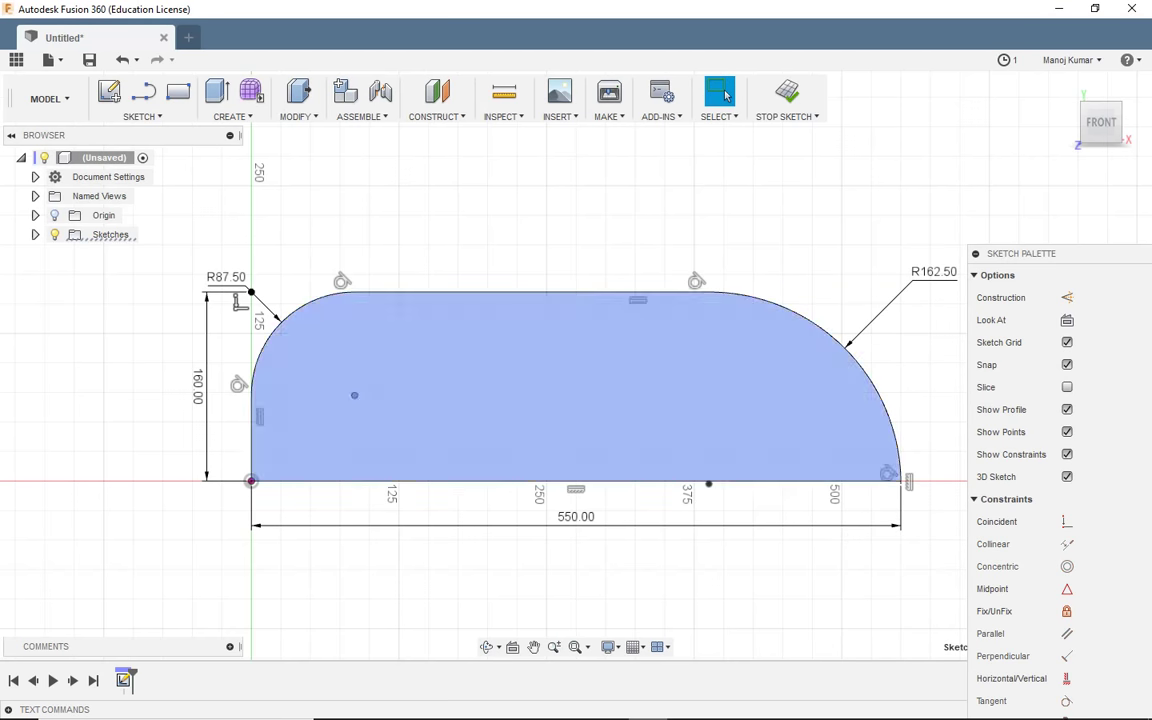
Draw a centre-point arc spanning the top edge between the two fillets
{"action": "left_click", "coordinate": [141, 116]}
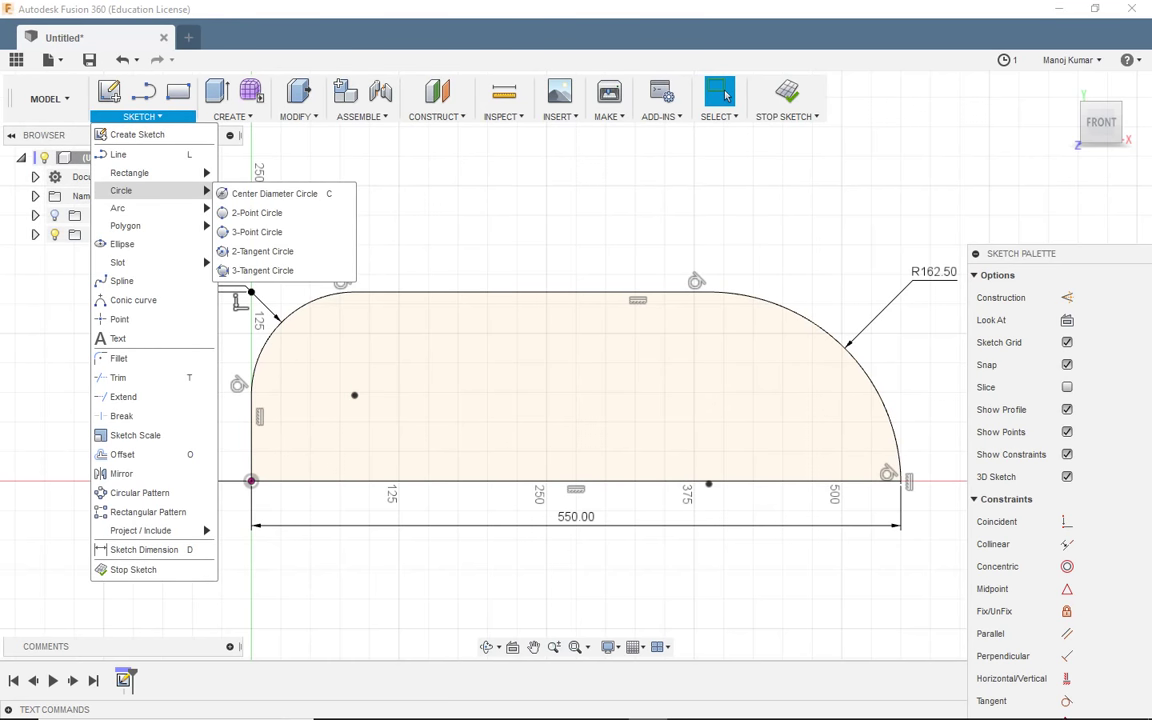
{"action": "mouse_move", "coordinate": [118, 208]}
{"action": "left_click", "coordinate": [255, 231]}
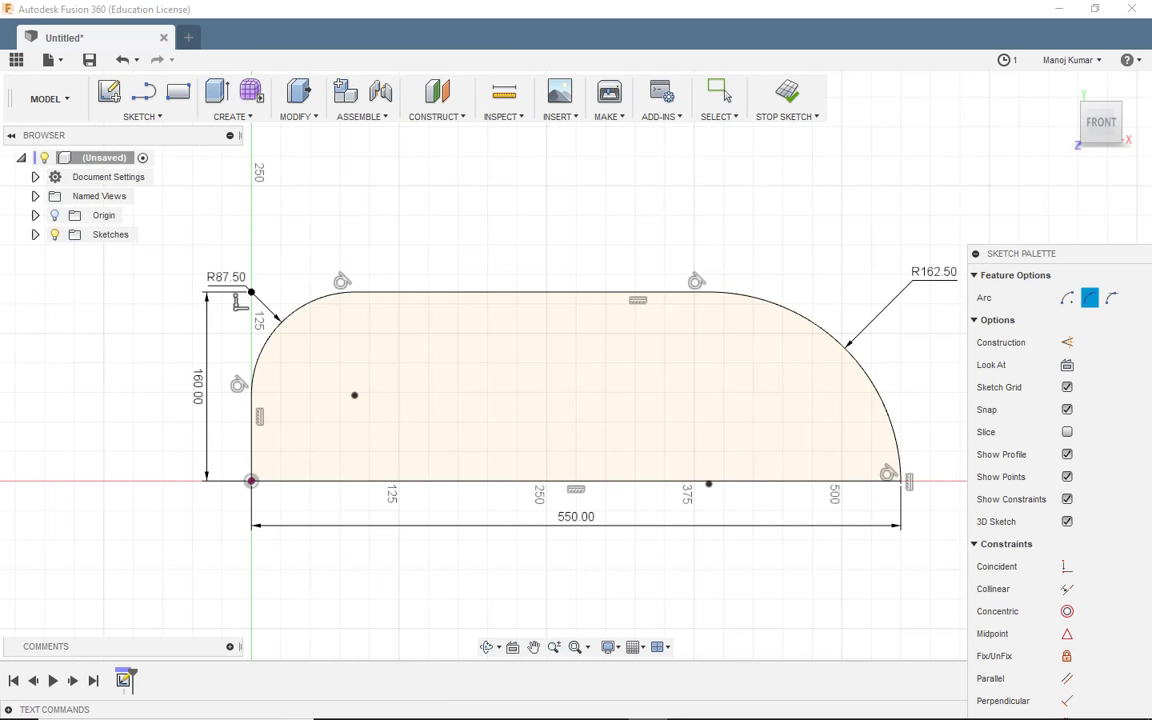
{"action": "left_click", "coordinate": [748, 297]}
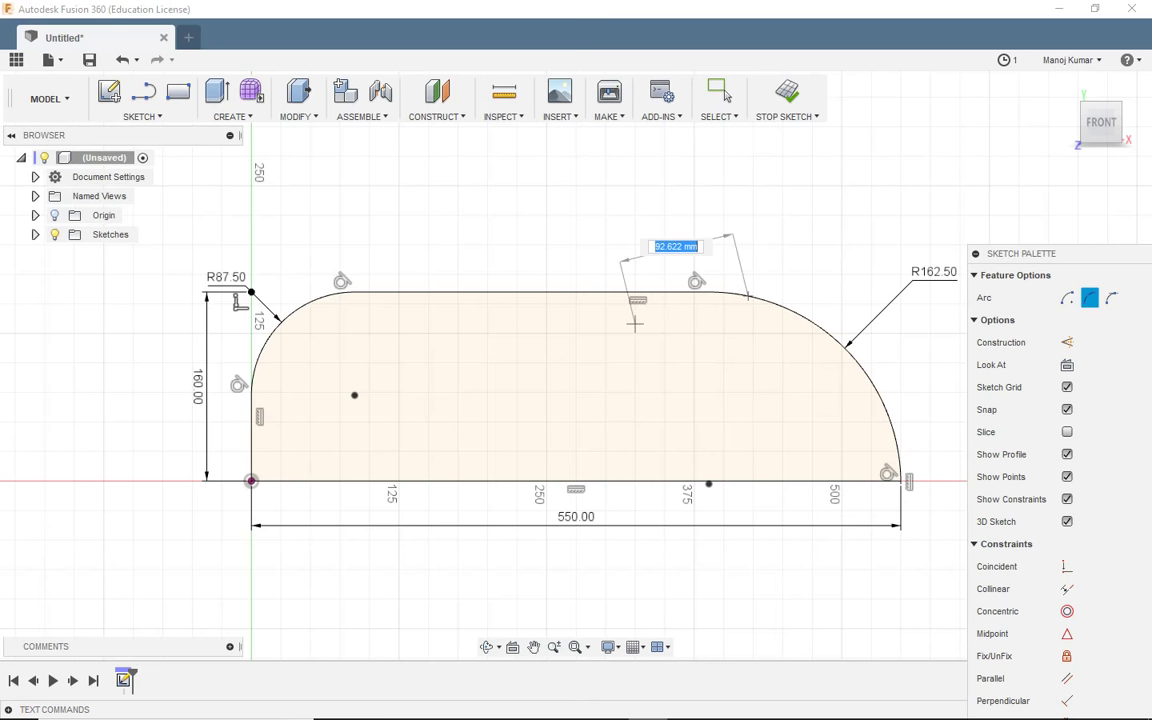
{"action": "left_click", "coordinate": [386, 292]}
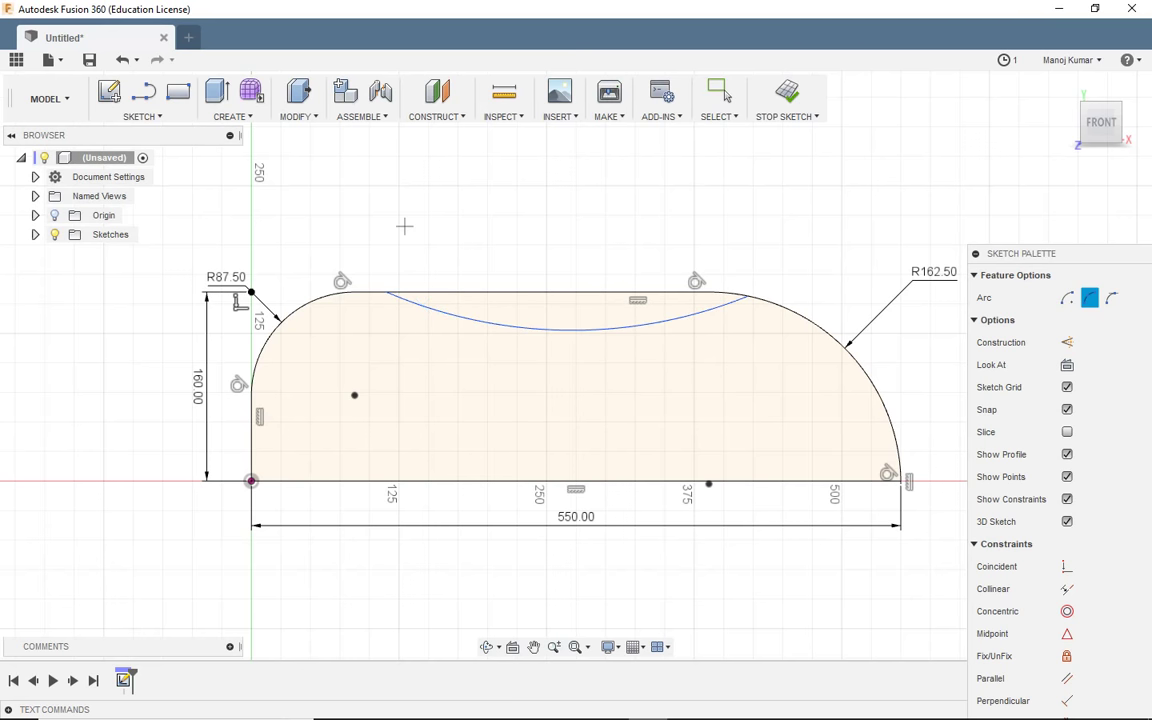
Trim away the straight top line and the leftover short arc piece
{"action": "key", "text": "t"}
{"action": "left_click", "coordinate": [560, 292]}
{"action": "left_click", "coordinate": [727, 294]}
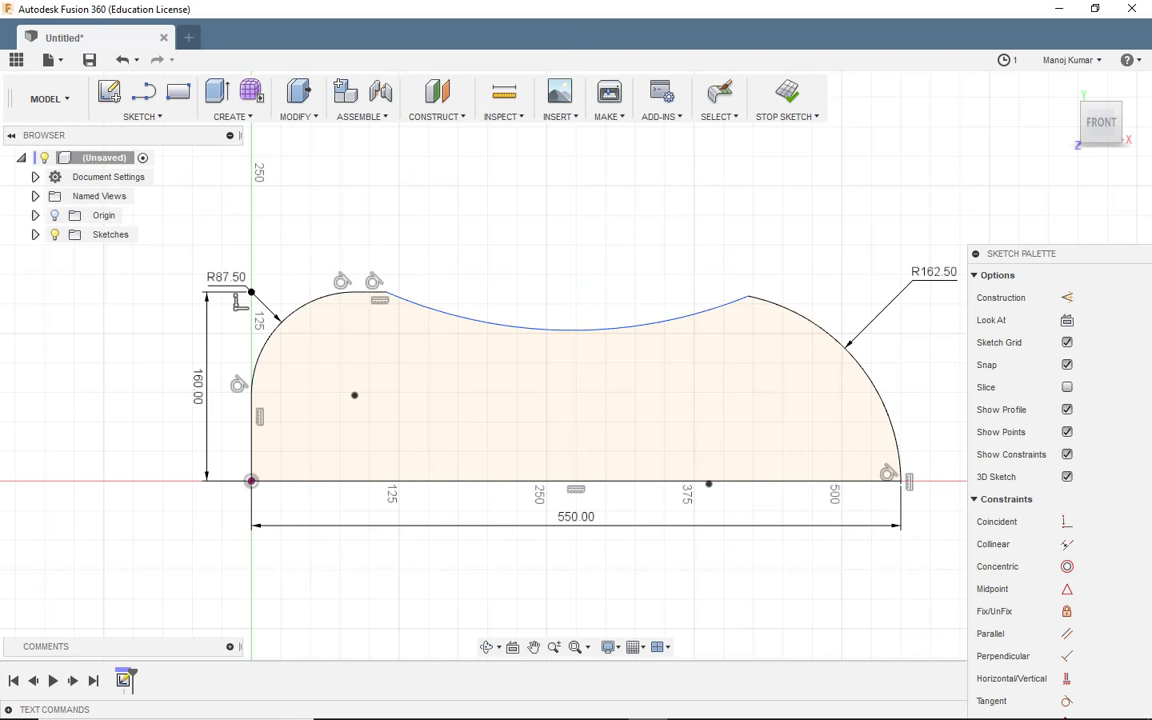
{"action": "left_click", "coordinate": [142, 116]}
{"action": "mouse_move", "coordinate": [150, 208]}
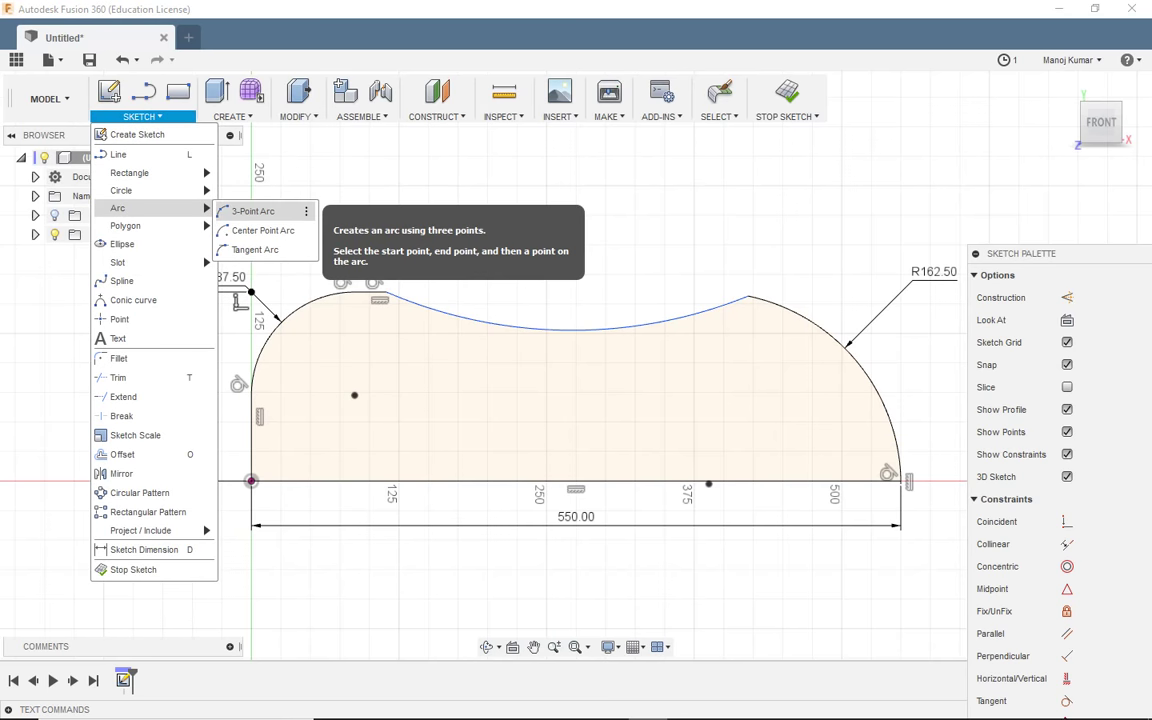
Draw a small three-point notch arc on the top edge and trim the edge inside it
{"action": "left_click", "coordinate": [253, 211]}
{"action": "left_click", "coordinate": [343, 291]}
{"action": "left_click", "coordinate": [408, 300]}
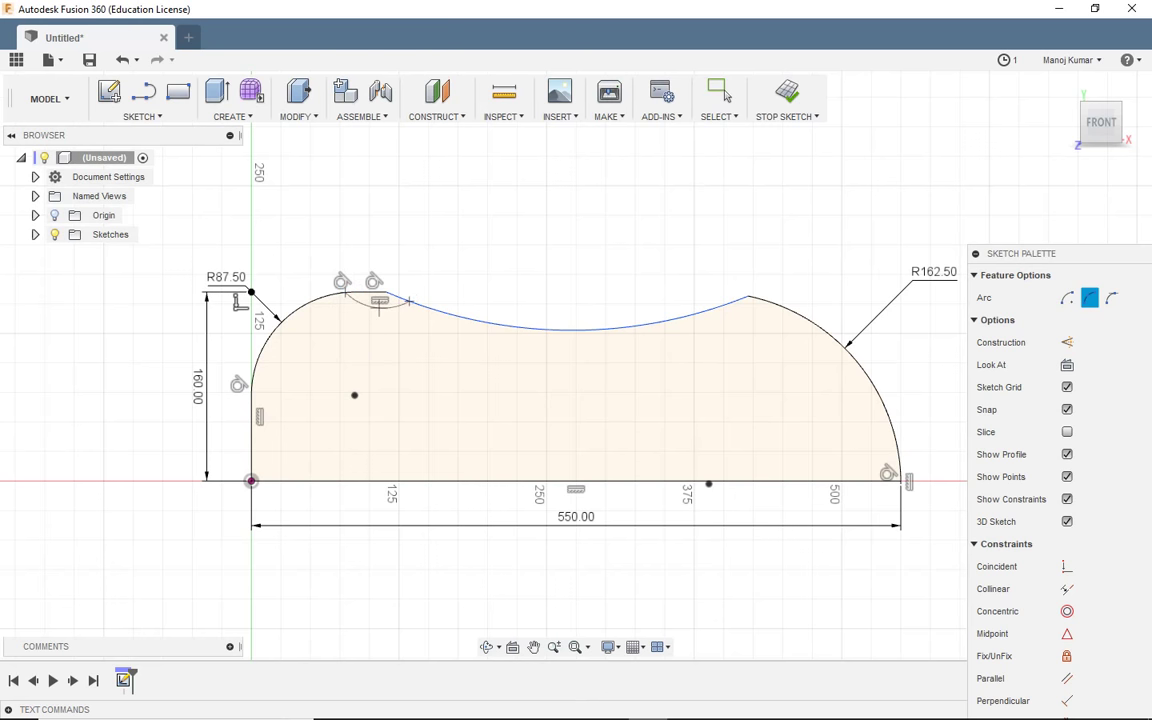
{"action": "key", "text": "Escape"}
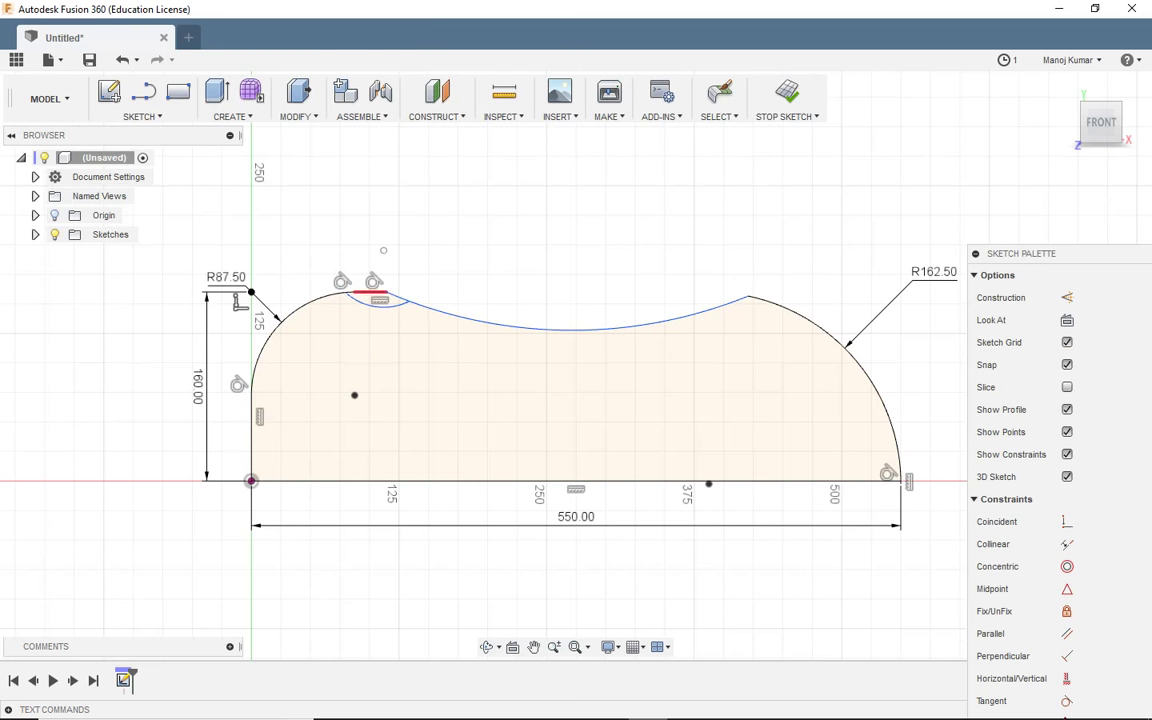
{"action": "left_click", "coordinate": [363, 292]}
{"action": "scroll", "coordinate": [355, 291], "scroll_direction": "up", "scroll_amount": 3}
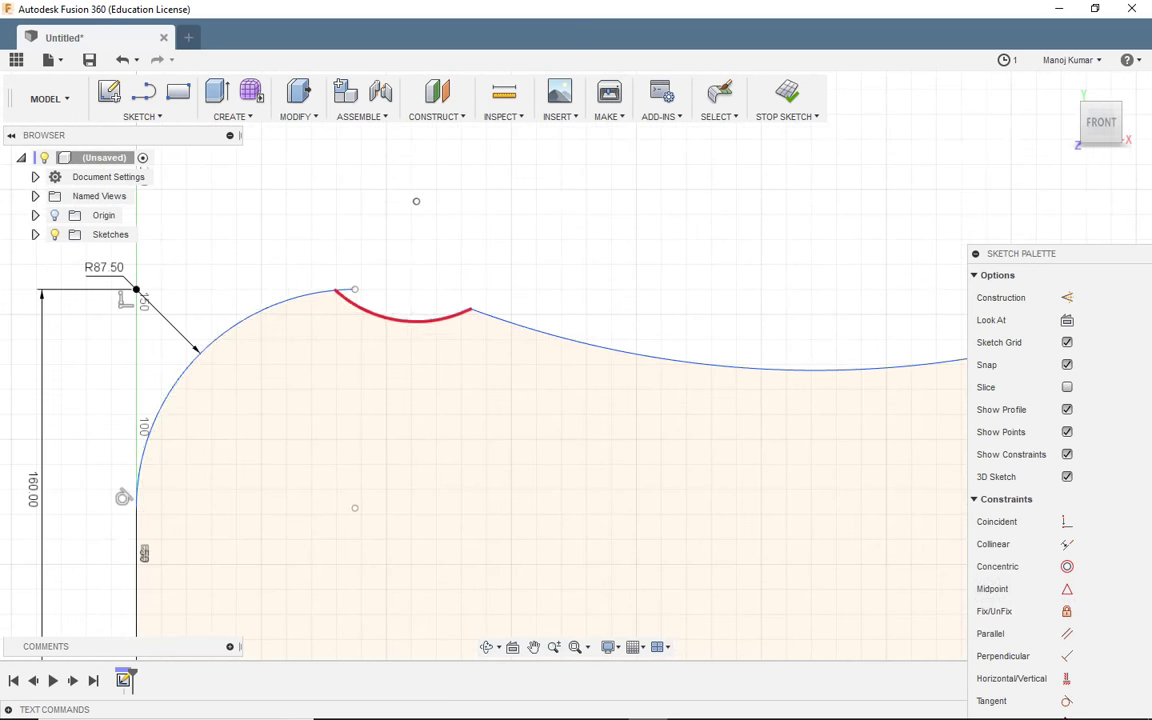
{"action": "left_click", "coordinate": [345, 290]}
{"action": "scroll", "coordinate": [454, 270], "scroll_direction": "up", "scroll_amount": 2}
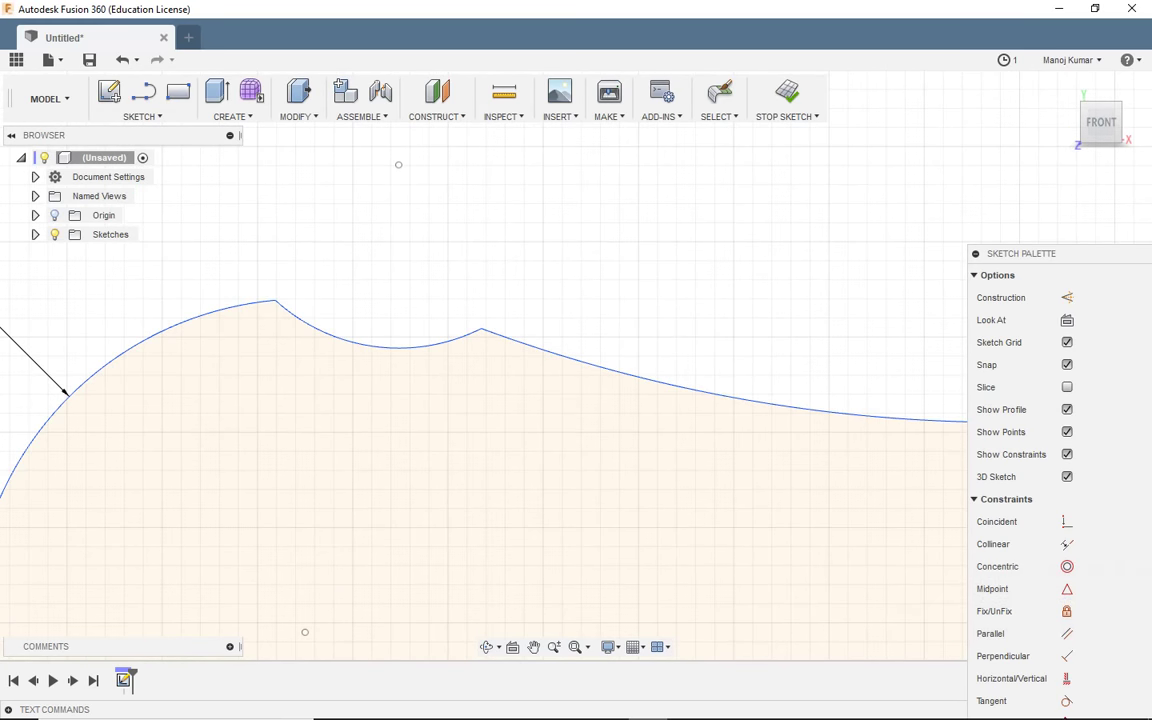
Round the peak beside the notch to R82.50
{"action": "left_click", "coordinate": [142, 116]}
{"action": "key", "text": "Escape"}
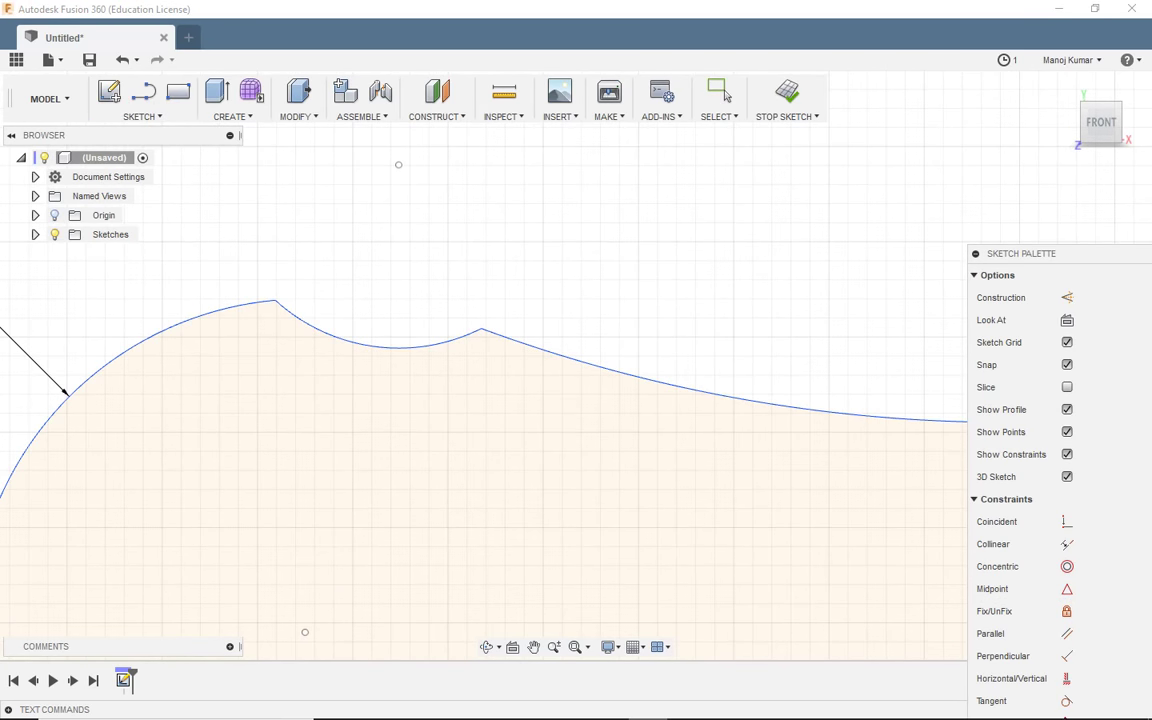
{"action": "key", "text": "m"}
{"action": "left_click_drag", "start_coordinate": [481, 319], "coordinate": [482, 340]}
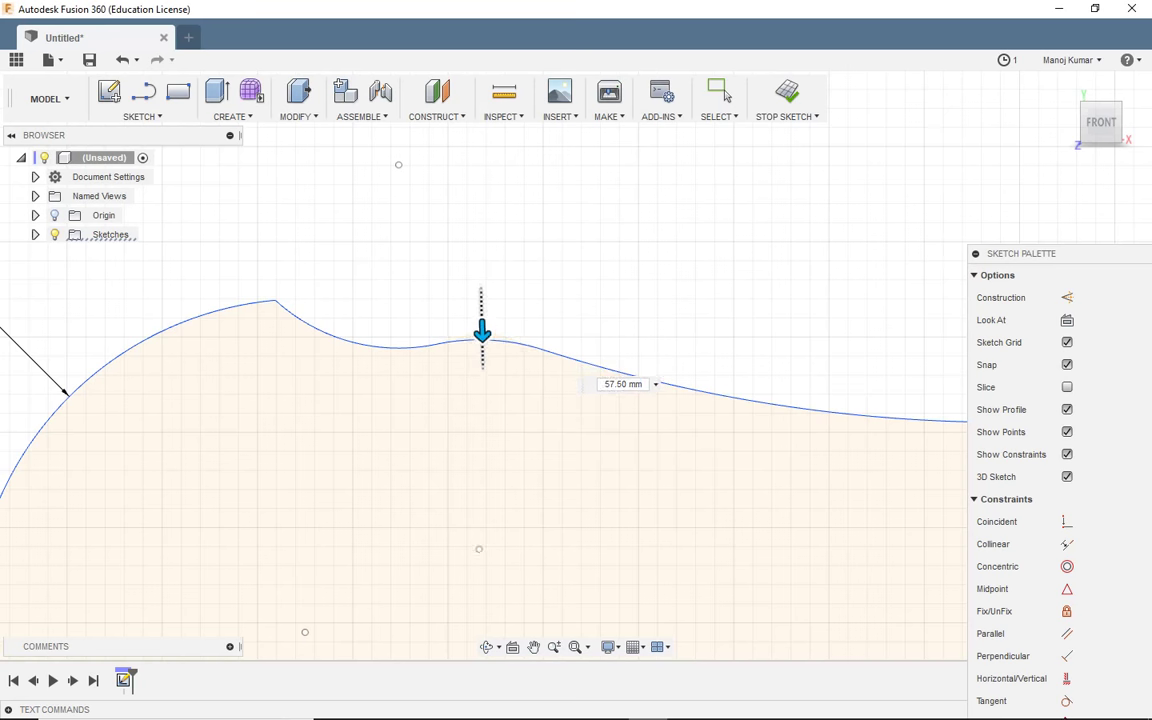
{"action": "key", "text": "Return"}
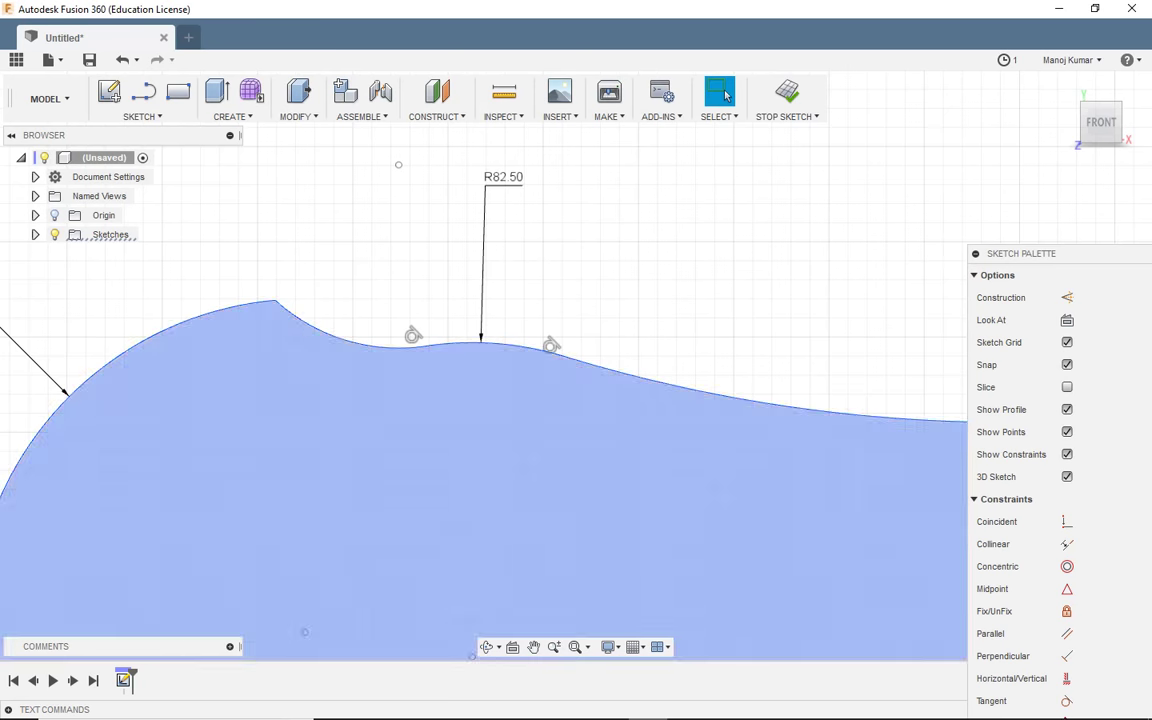
Round the other peak to R70.00 and finish the sketch
{"action": "scroll", "coordinate": [583, 312], "scroll_direction": "down", "scroll_amount": 5}
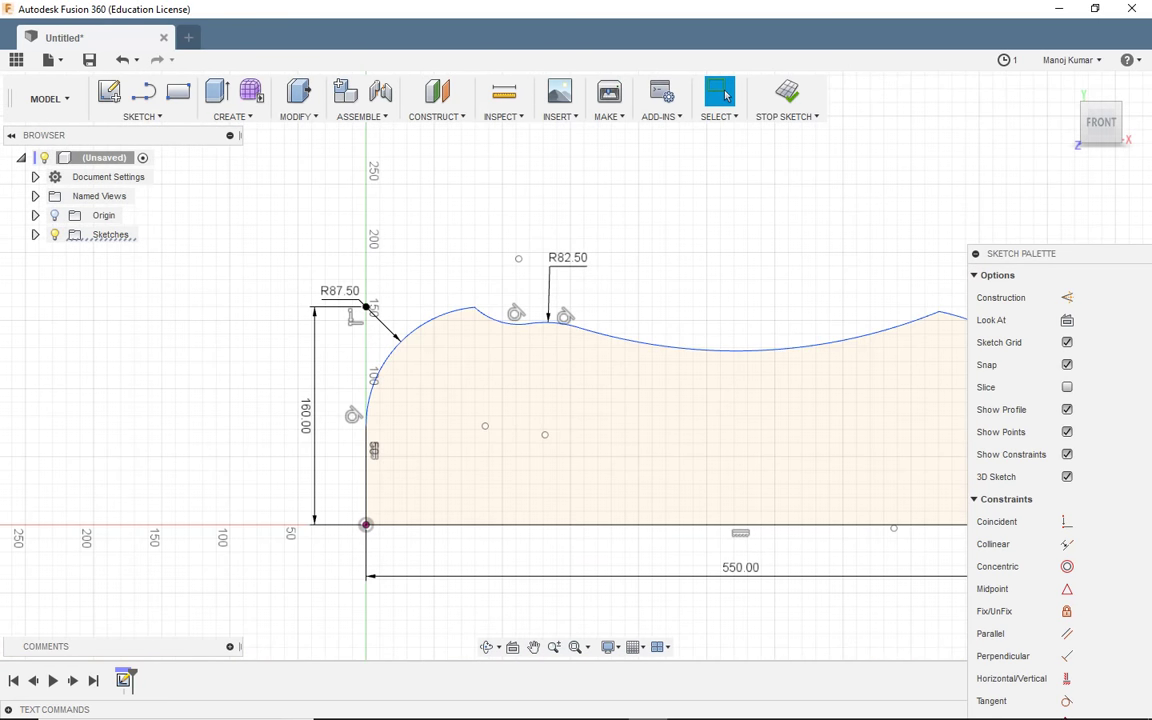
{"action": "right_click", "coordinate": [458, 305]}
{"action": "key", "text": "Escape"}
{"action": "key", "text": "m"}
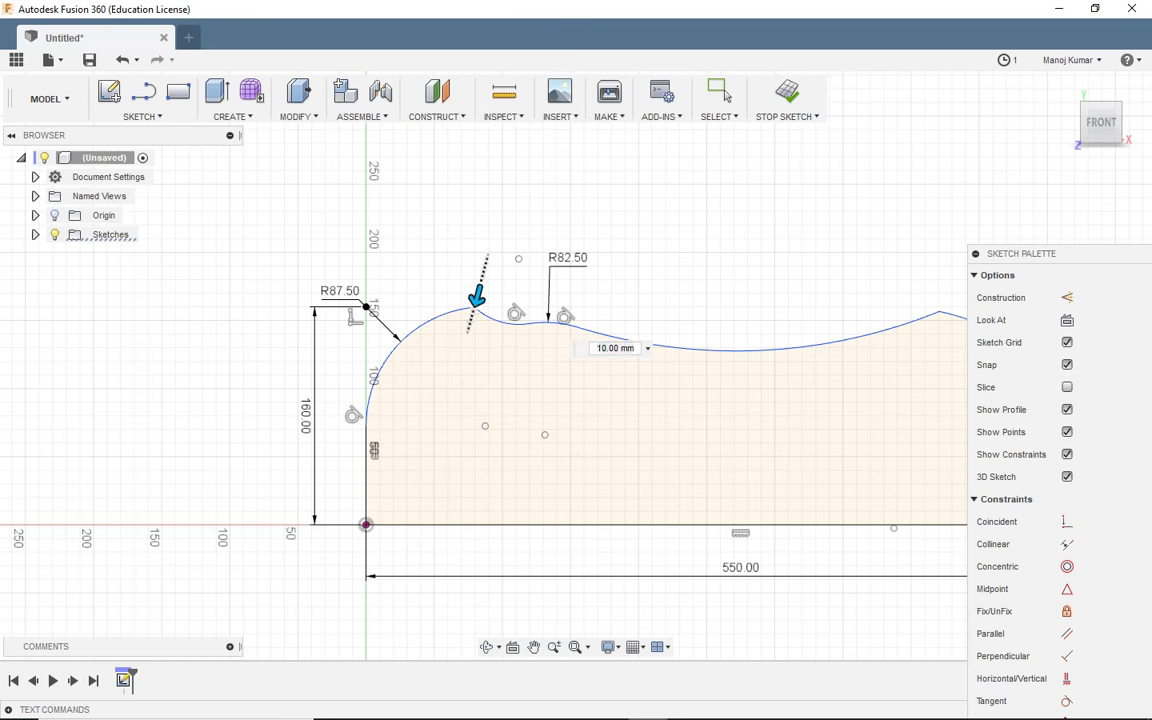
{"action": "key", "text": "Return"}
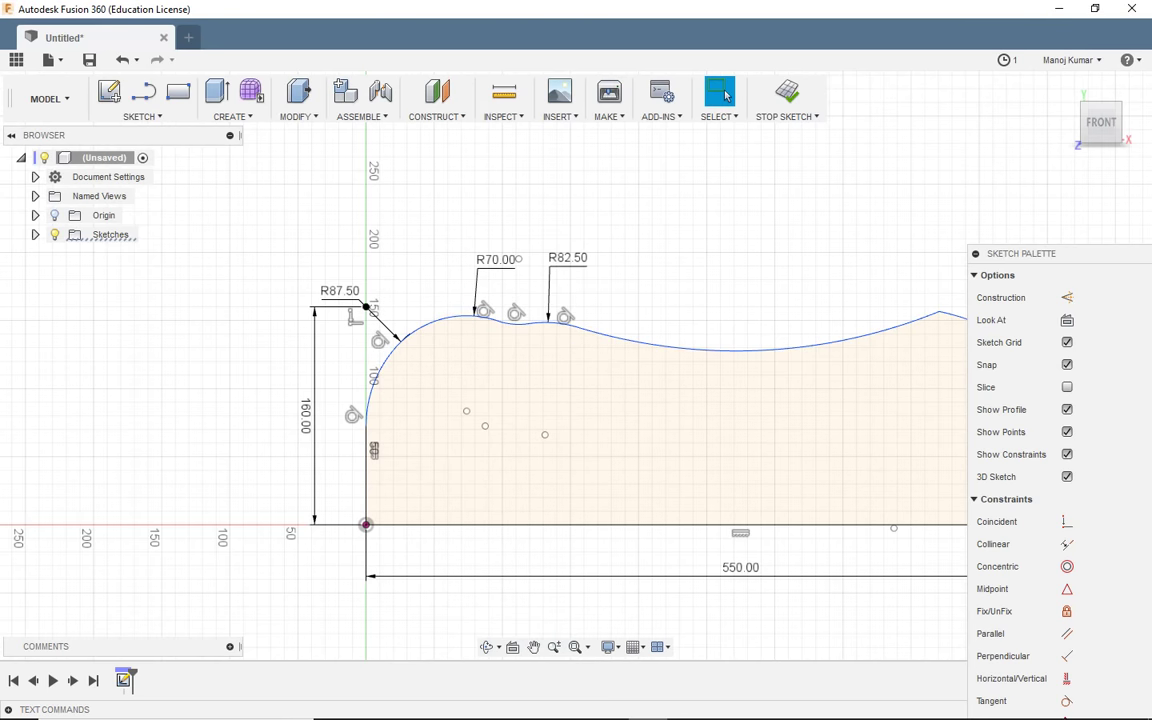
{"action": "key", "text": "Escape"}
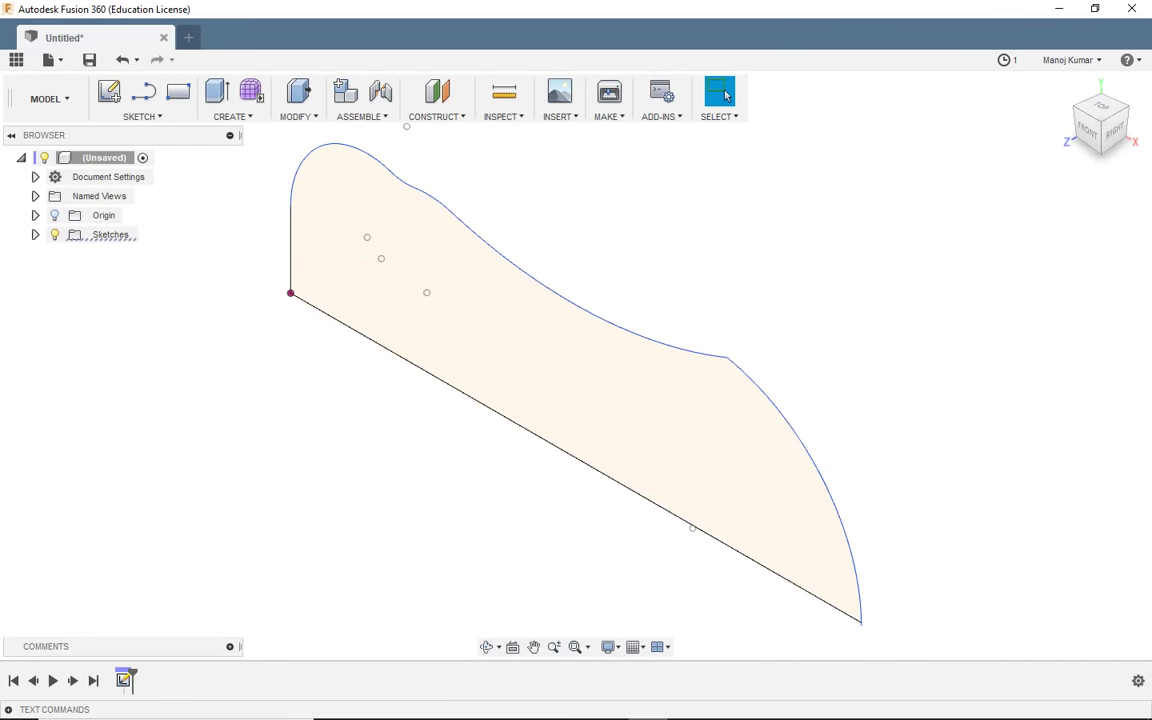
Revolve the wavy profile a full turn around its straight bottom edge into a solid handle
{"action": "left_click", "coordinate": [233, 116]}
{"action": "left_click", "coordinate": [225, 170]}
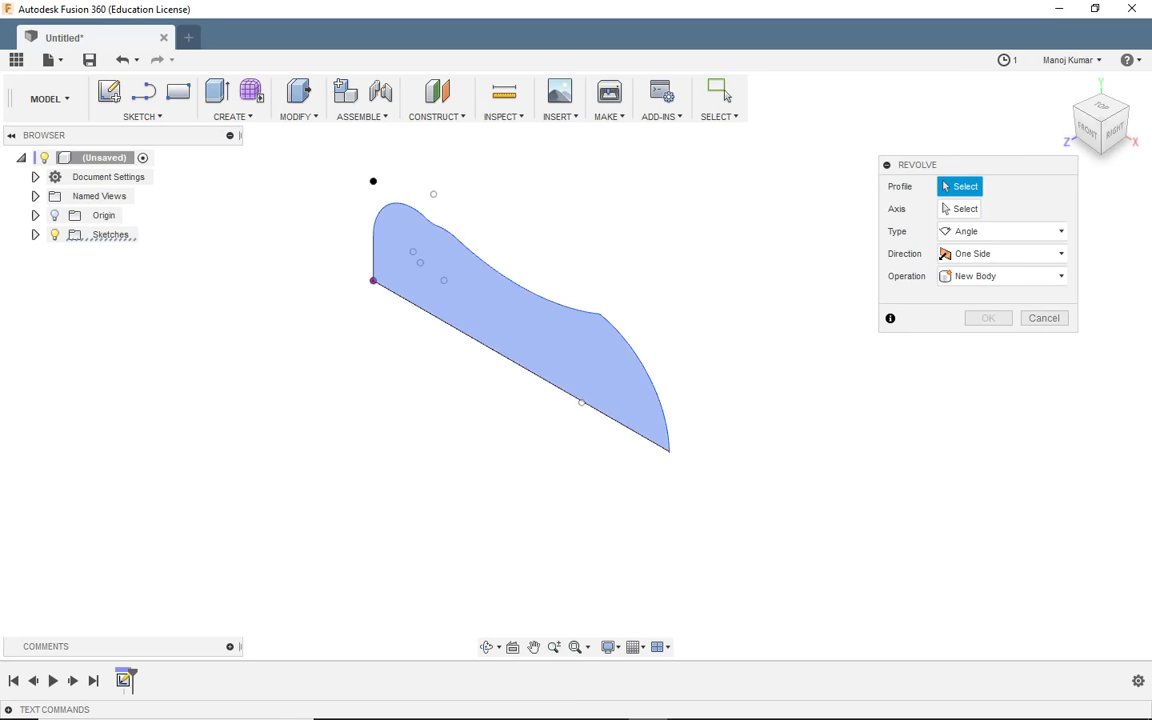
{"action": "left_click", "coordinate": [500, 320]}
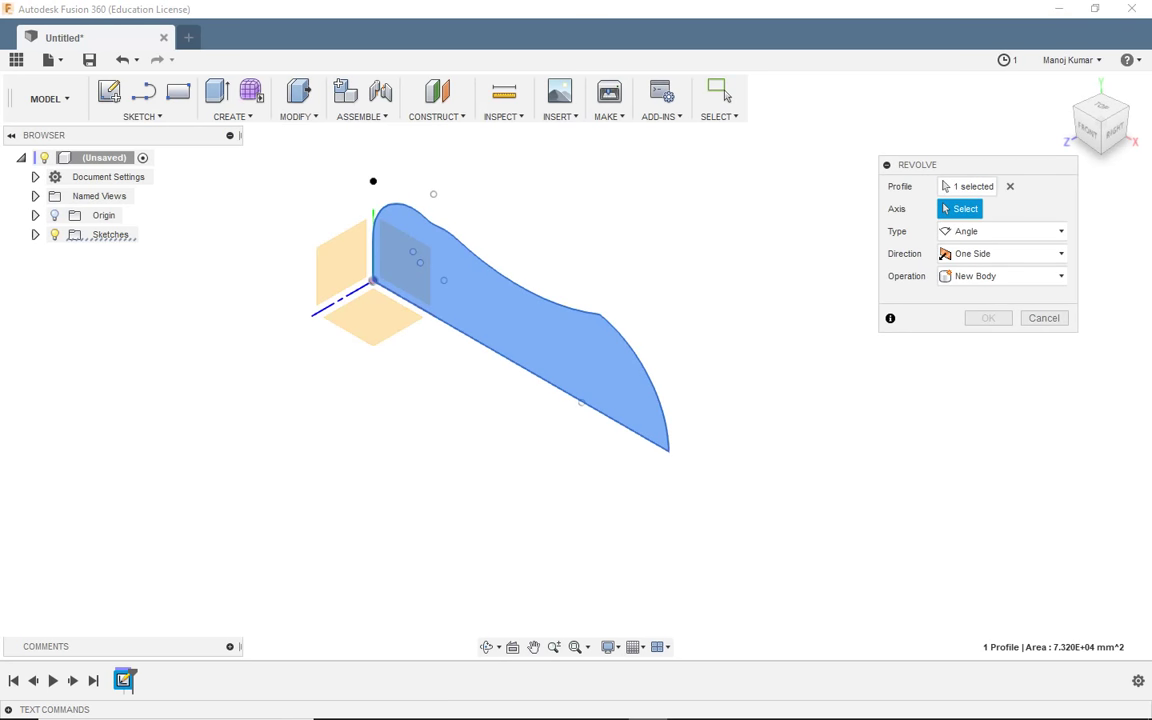
{"action": "left_click", "coordinate": [520, 366]}
{"action": "left_click", "coordinate": [988, 318]}
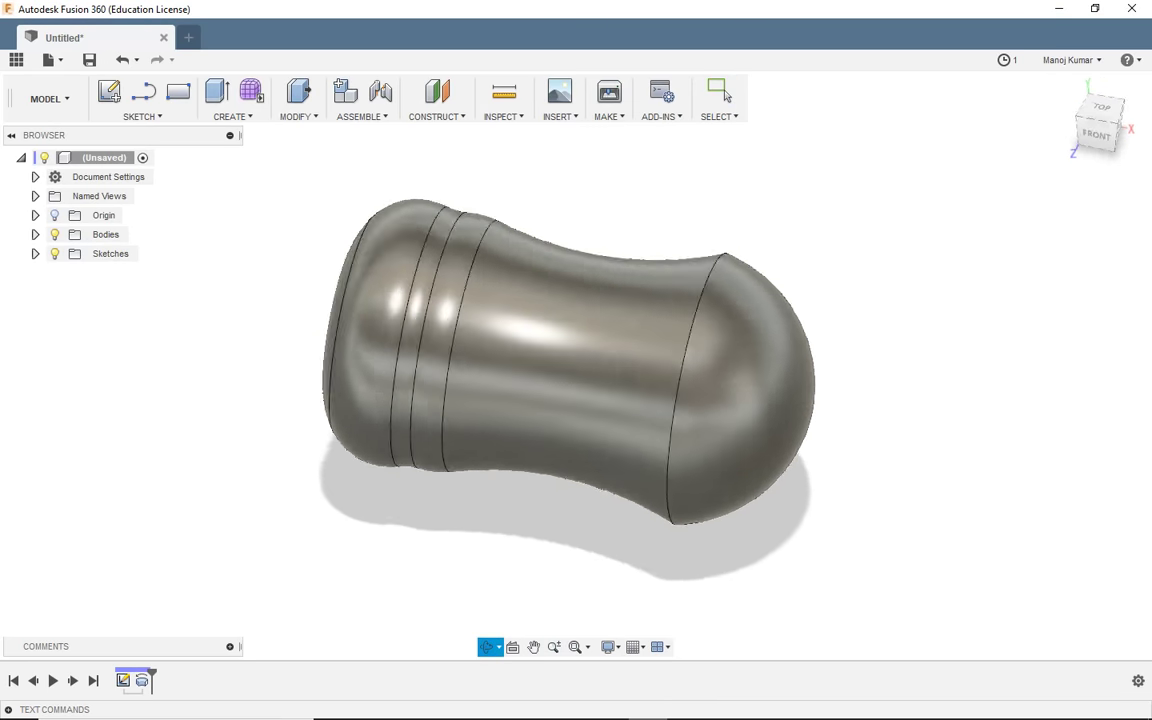
{"action": "left_click", "coordinate": [109, 91]}
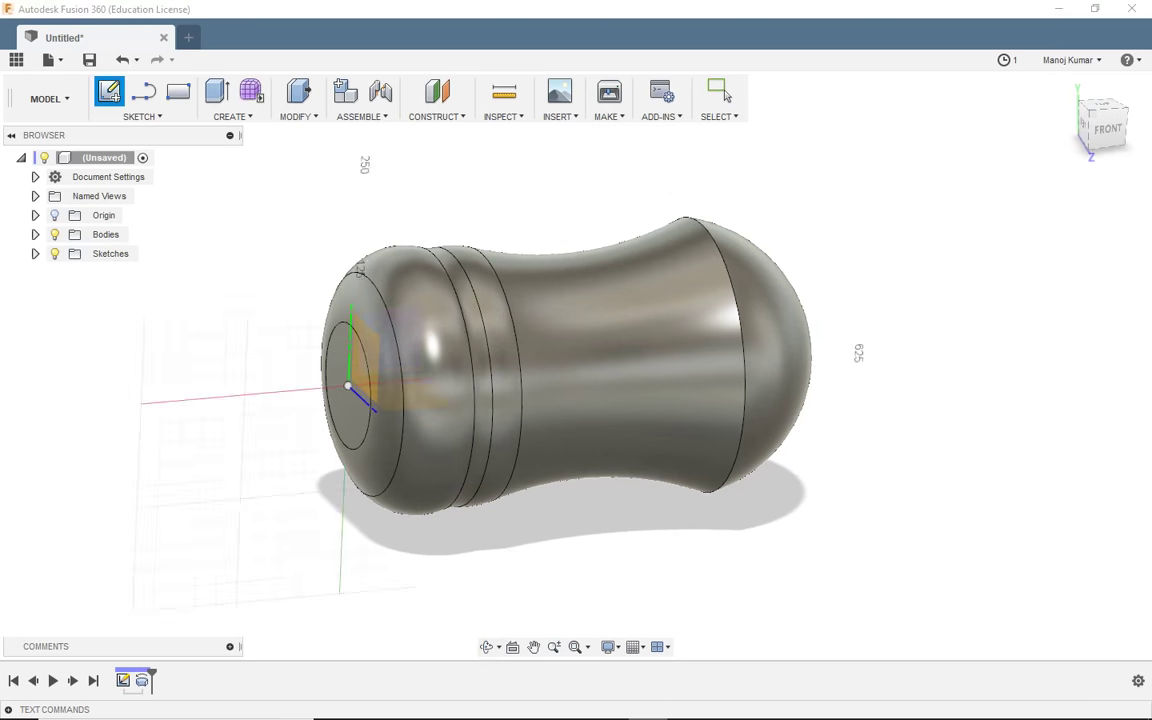
Sketch on the handle's end face and place a small circle at the top of the rim
{"action": "left_click", "coordinate": [345, 375]}
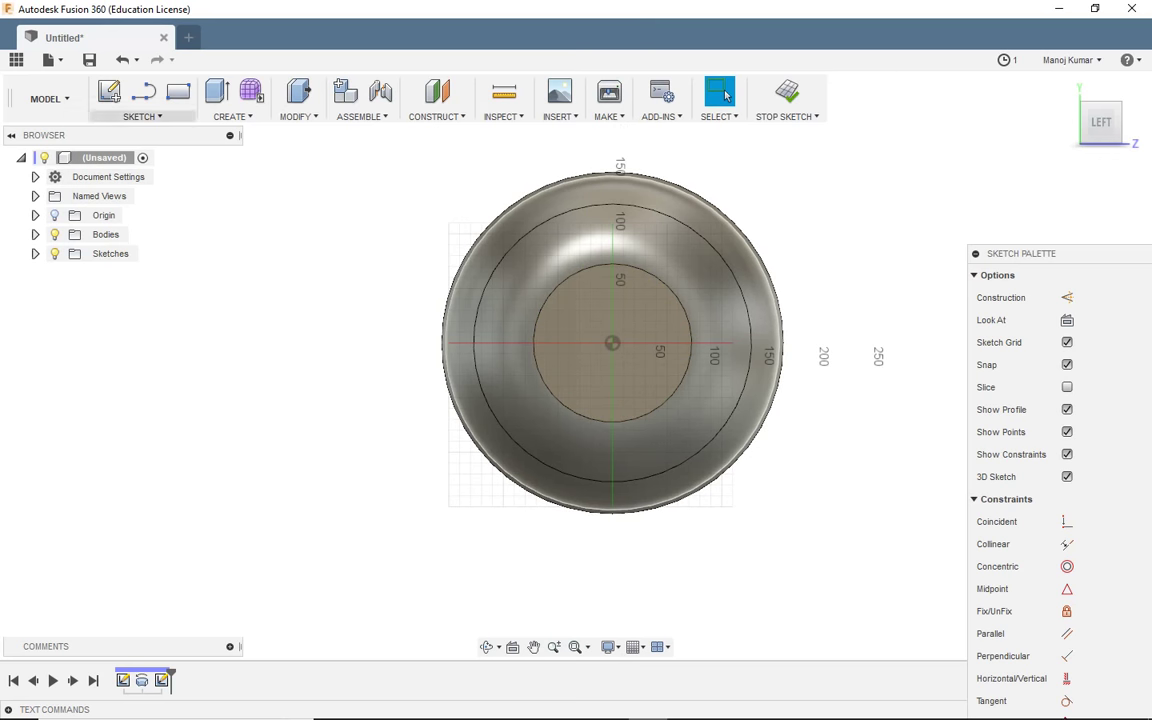
{"action": "key", "text": "c"}
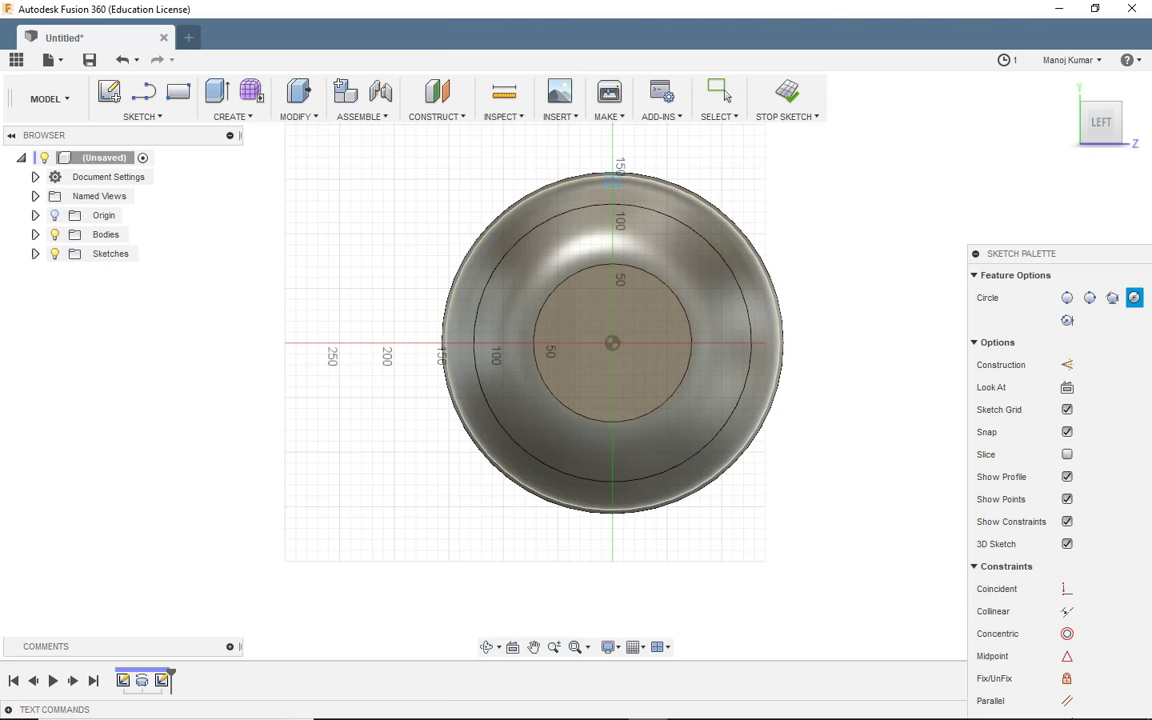
{"action": "left_click", "coordinate": [612, 178]}
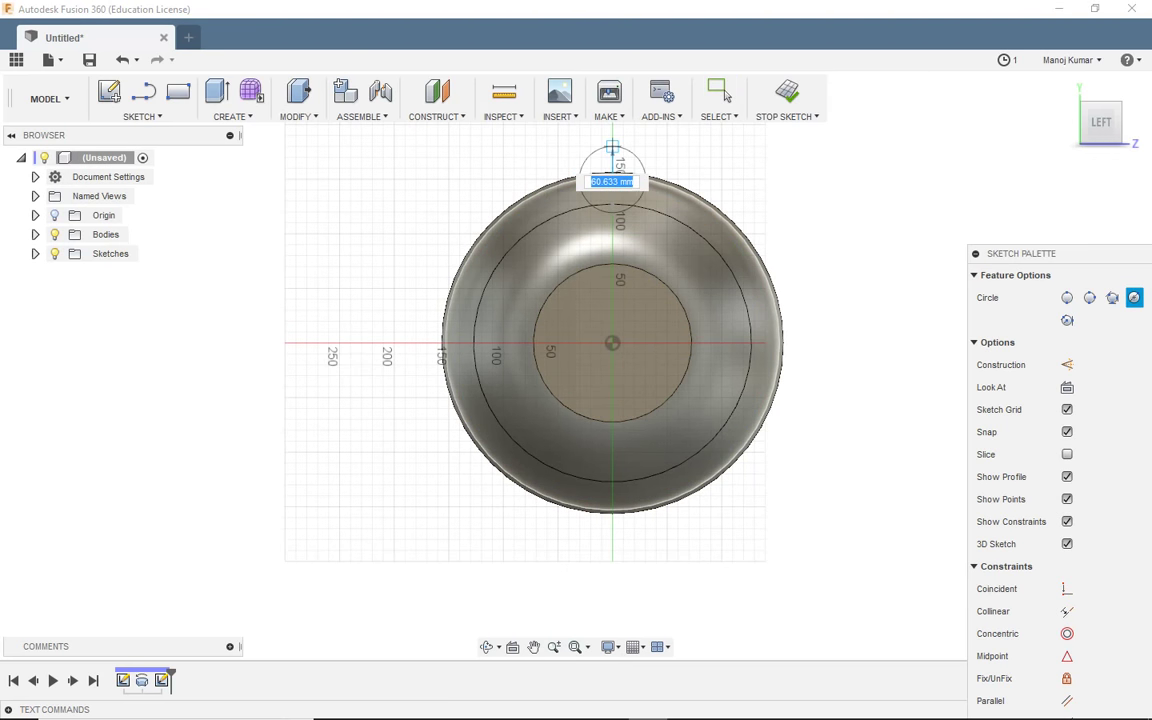
{"action": "left_click", "coordinate": [612, 137]}
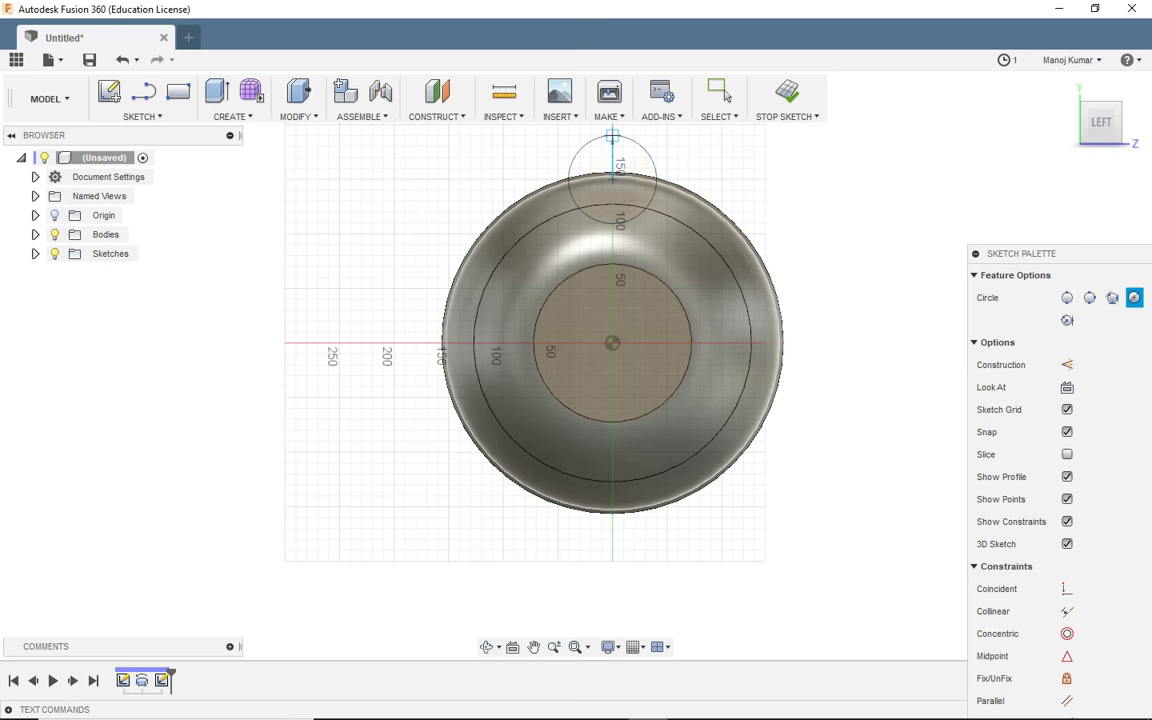
{"action": "key", "text": "Escape"}
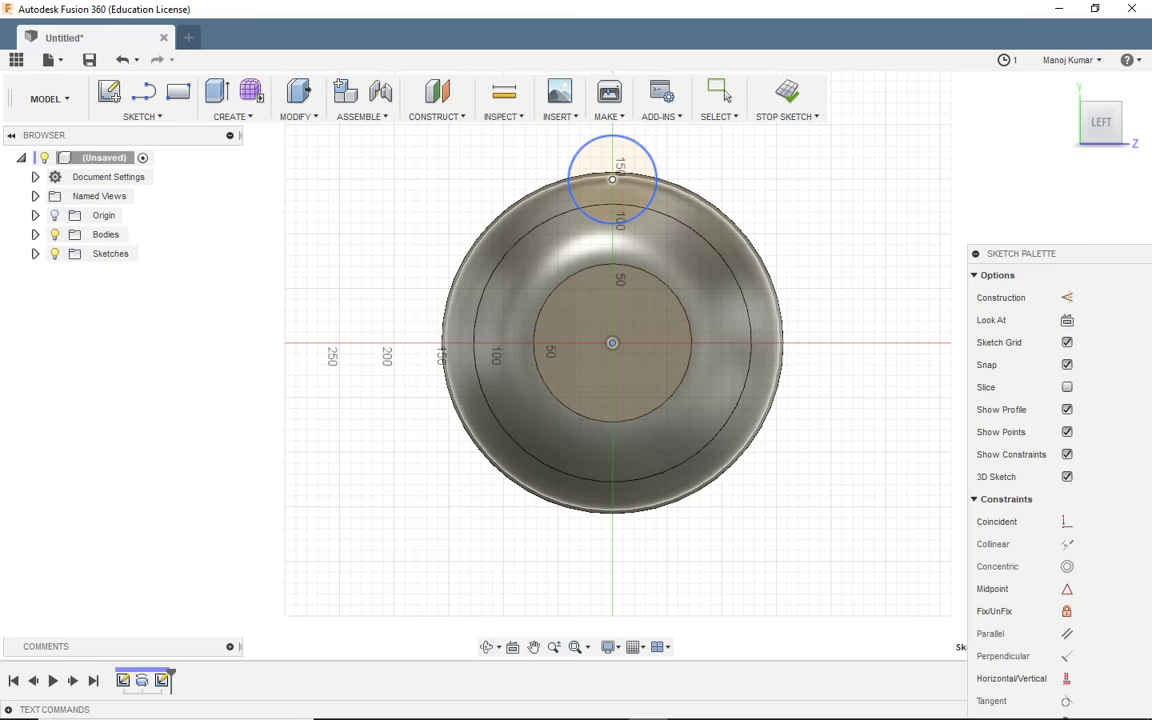
{"action": "left_click", "coordinate": [390, 343]}
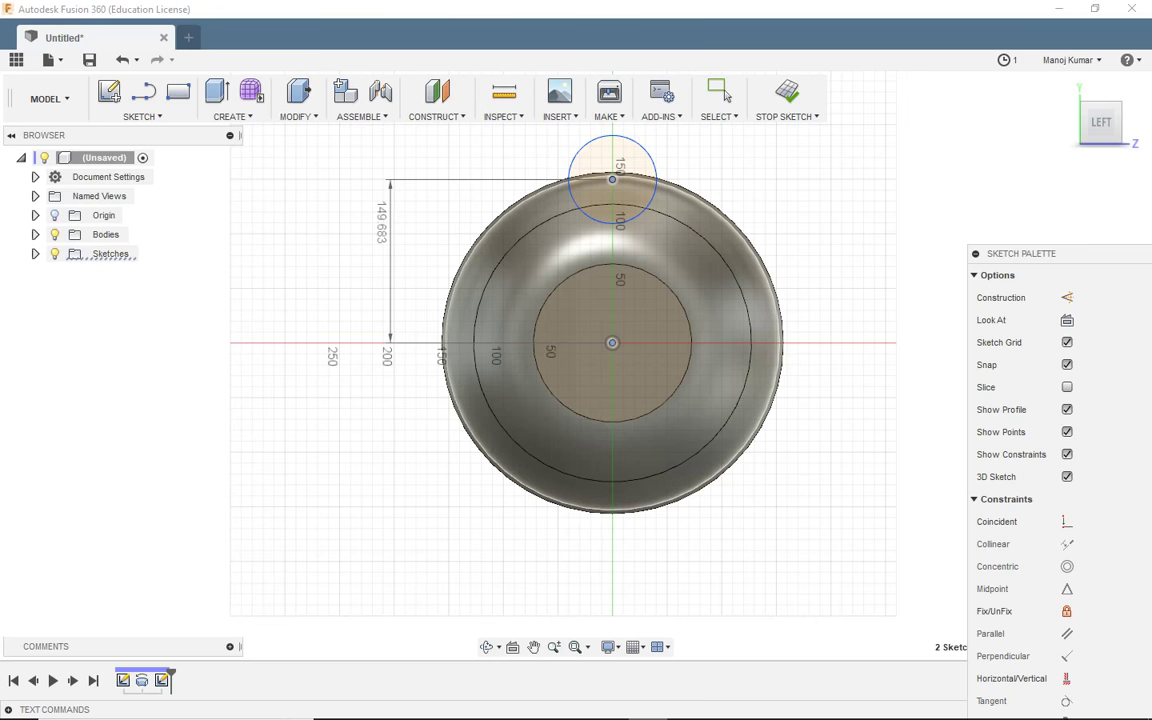
{"action": "left_click", "coordinate": [380, 225]}
{"action": "left_click", "coordinate": [702, 434]}
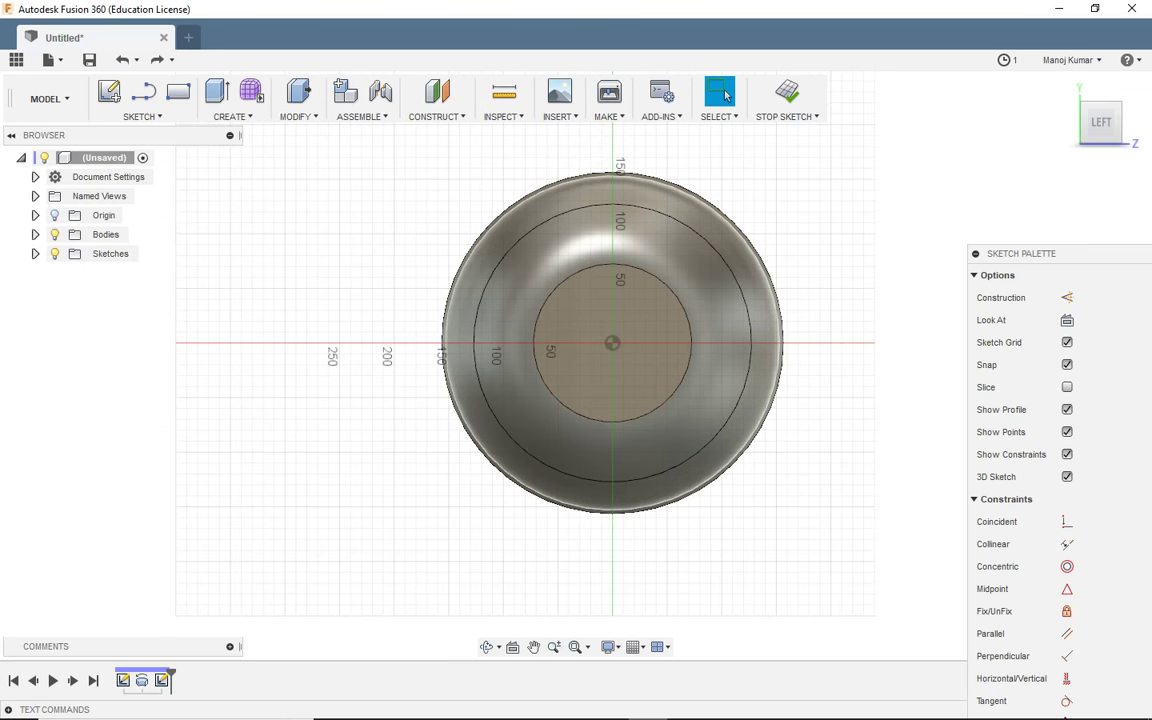
Draw a small circle centred at the top edge of the end face
{"action": "key", "text": "c"}
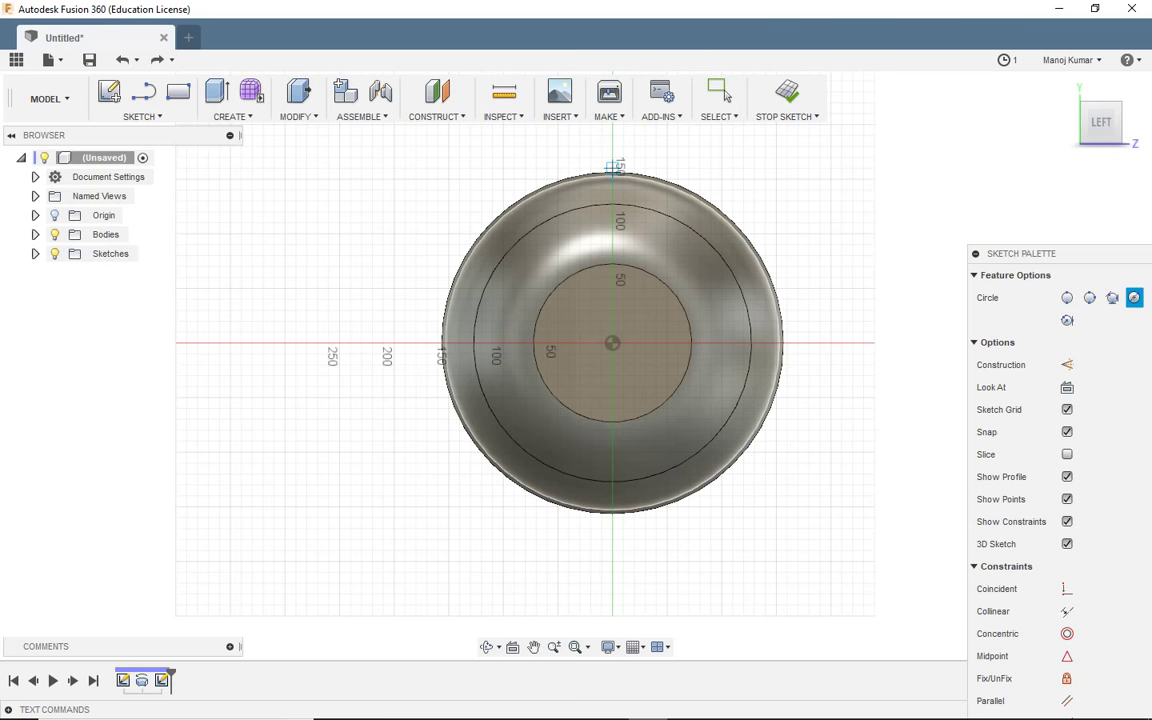
{"action": "left_click", "coordinate": [612, 167]}
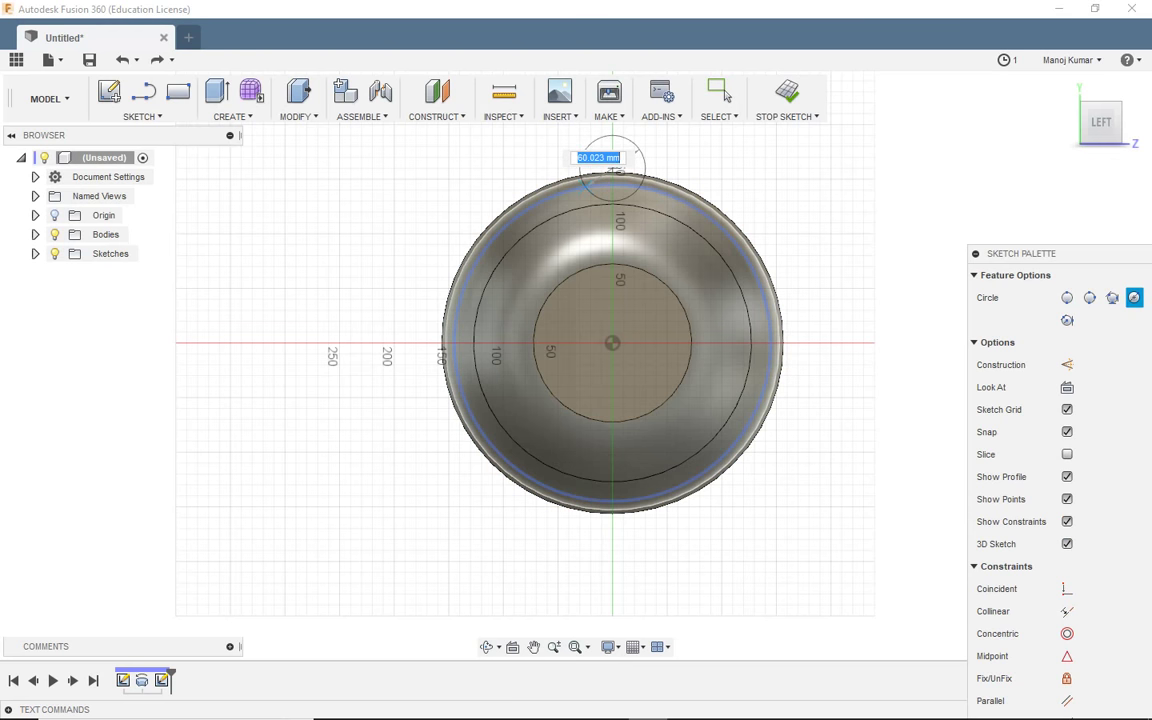
{"action": "left_click", "coordinate": [637, 150]}
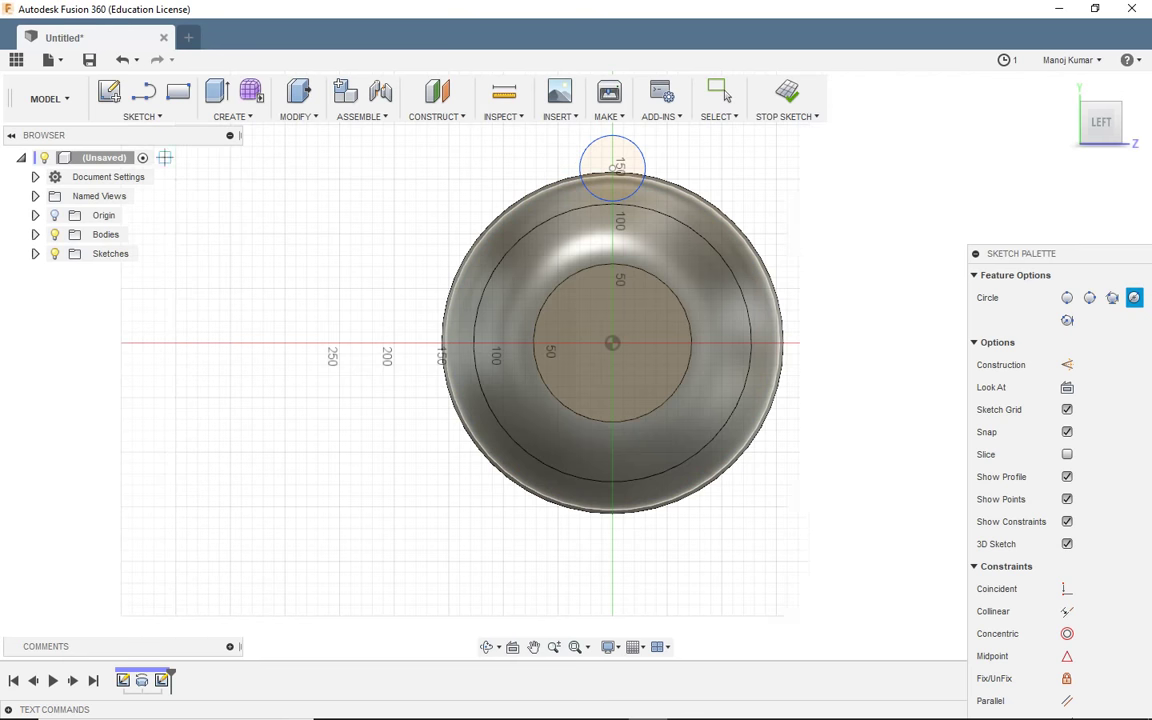
{"action": "left_click", "coordinate": [140, 116]}
{"action": "left_click", "coordinate": [140, 492]}
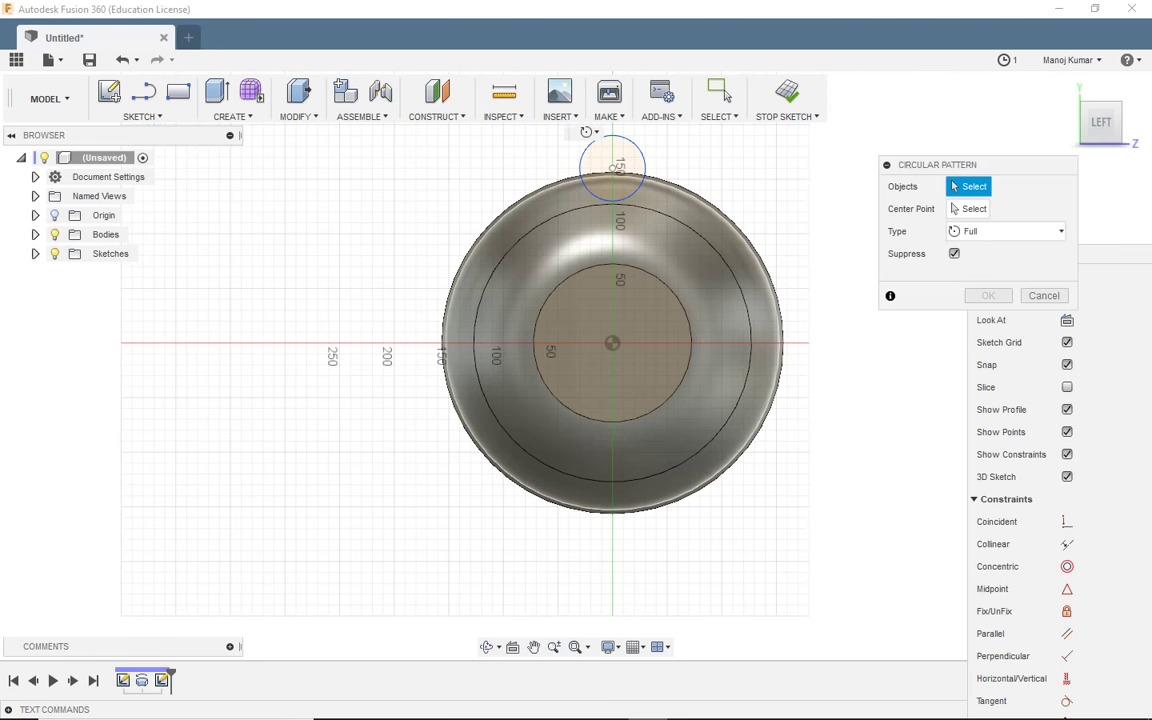
Pattern the small top circle eight times around the end-face centre
{"action": "left_click", "coordinate": [590, 140]}
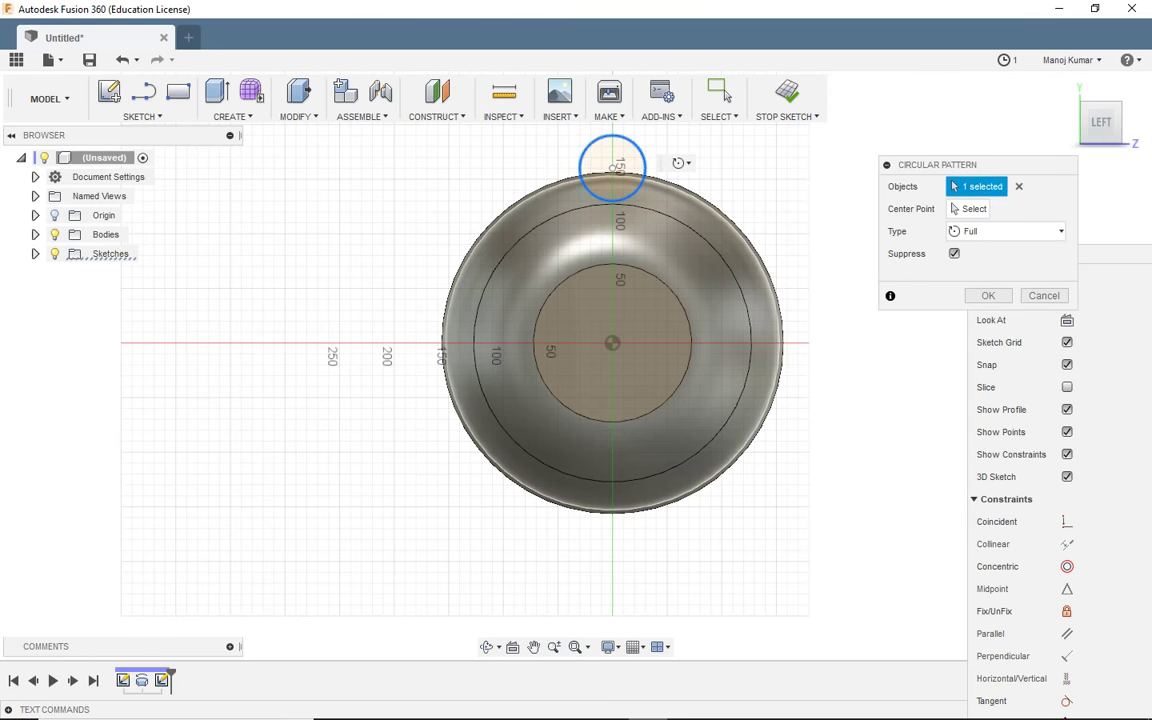
{"action": "left_click", "coordinate": [953, 208]}
{"action": "left_click", "coordinate": [612, 343]}
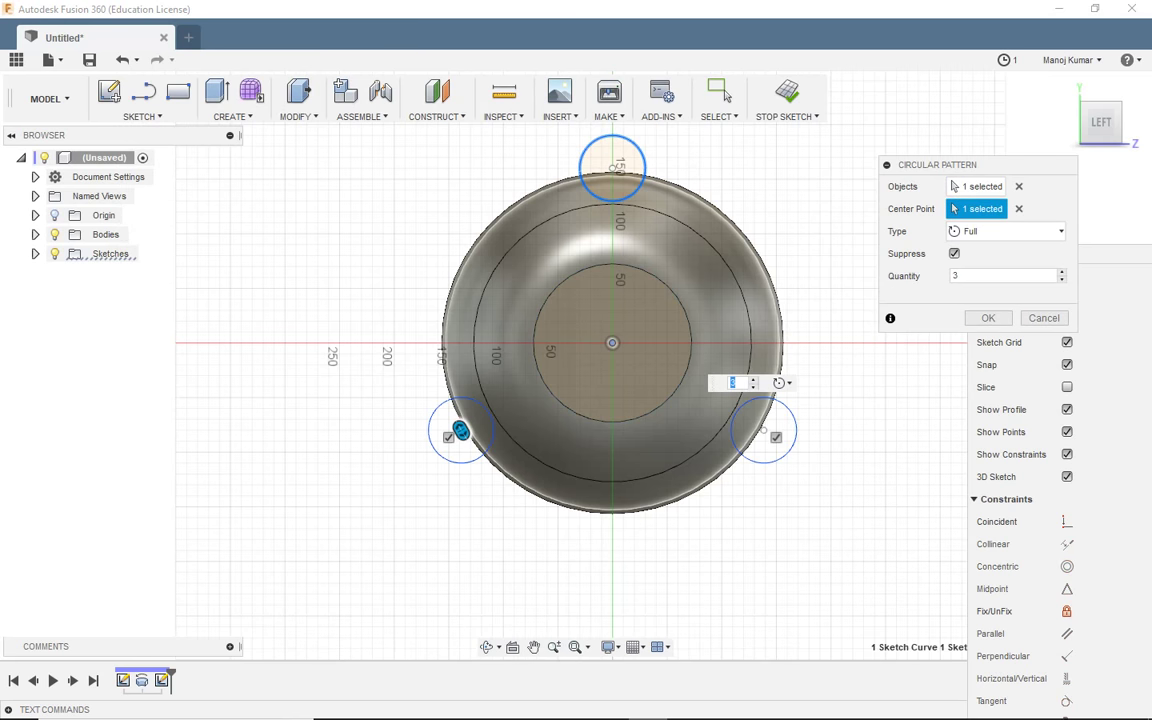
{"action": "key", "text": "Return"}
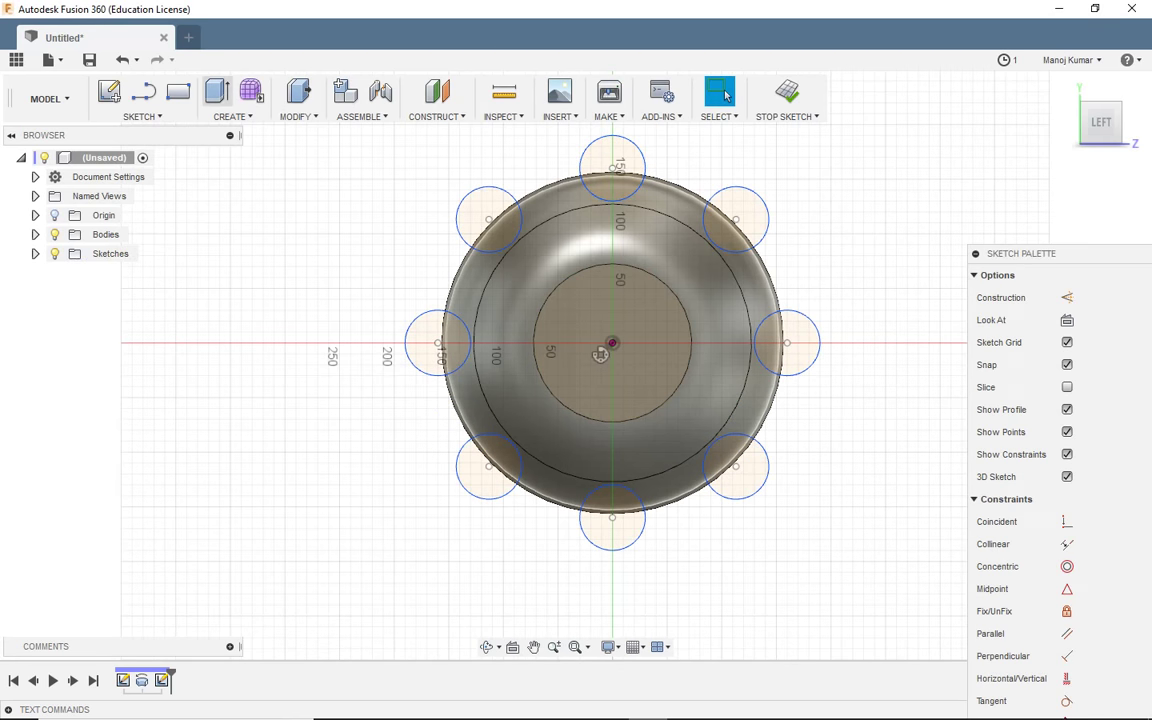
Extrude all eight circles as a cut along the handle to form grip grooves
{"action": "key", "text": "e"}
{"action": "left_click", "coordinate": [612, 162]}
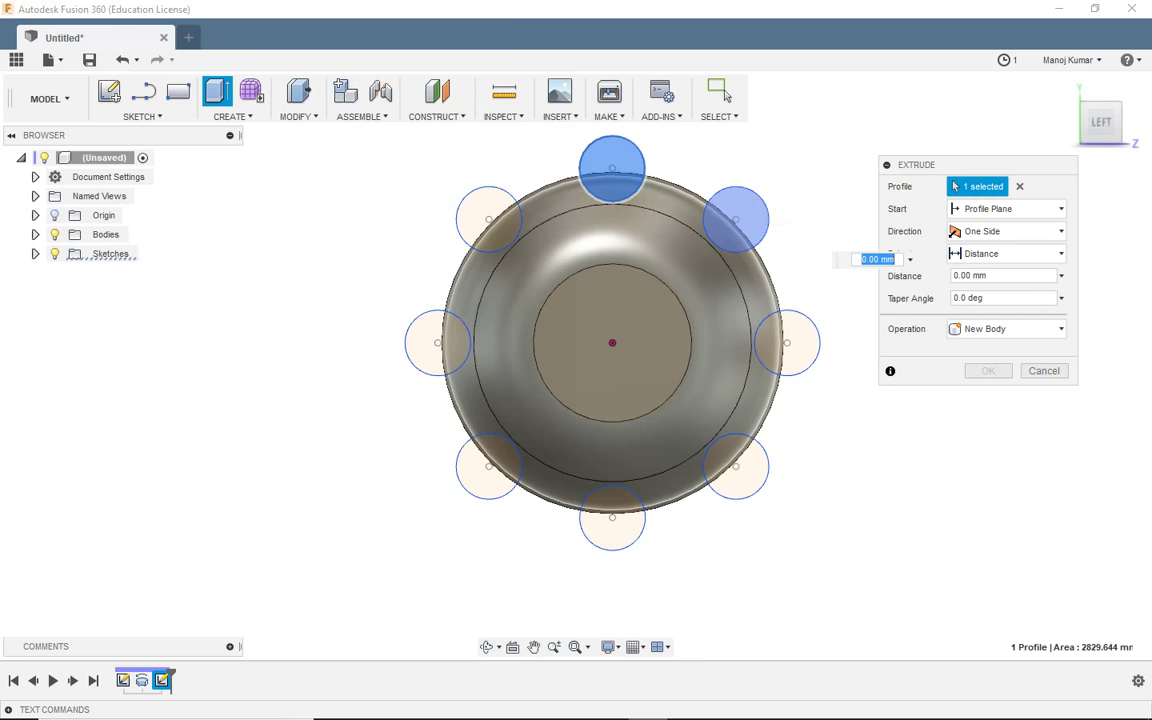
{"action": "left_click", "coordinate": [735, 219]}
{"action": "left_click", "coordinate": [787, 343]}
{"action": "left_click", "coordinate": [735, 465]}
{"action": "left_click", "coordinate": [612, 517]}
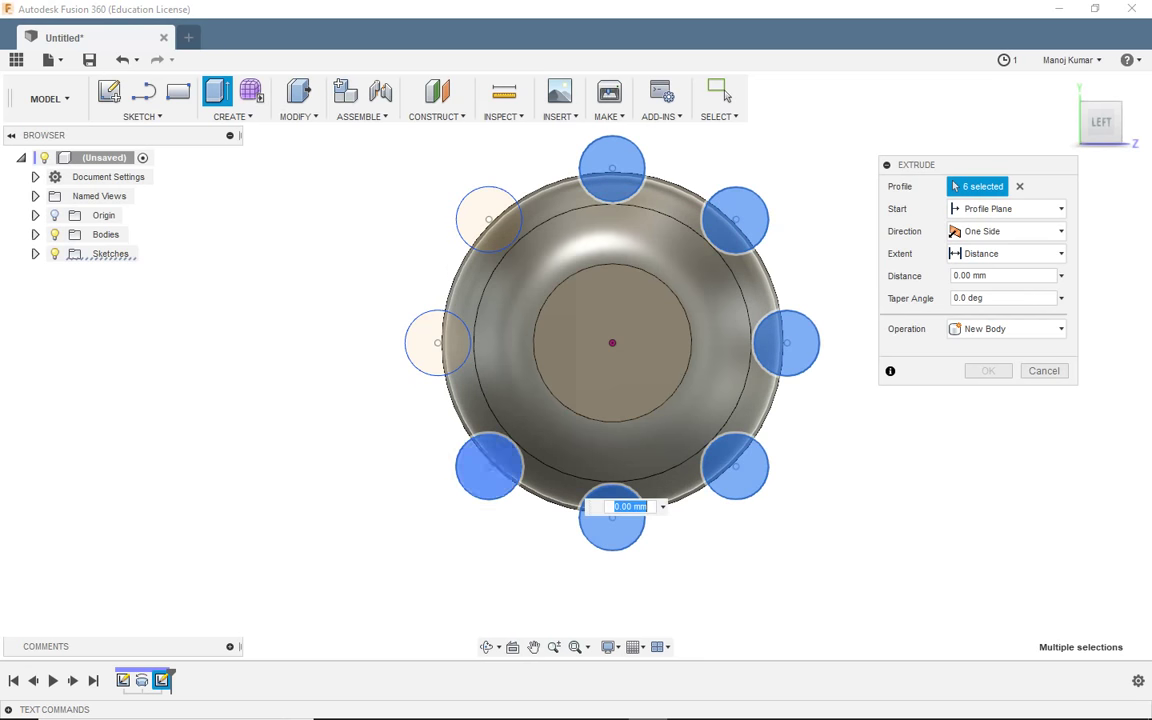
{"action": "left_click", "coordinate": [488, 465]}
{"action": "left_click", "coordinate": [437, 343]}
{"action": "left_click", "coordinate": [488, 219]}
{"action": "left_click", "coordinate": [1065, 85]}
{"action": "left_click_drag", "start_coordinate": [476, 160], "coordinate": [913, 419]}
{"action": "key", "text": "Return"}
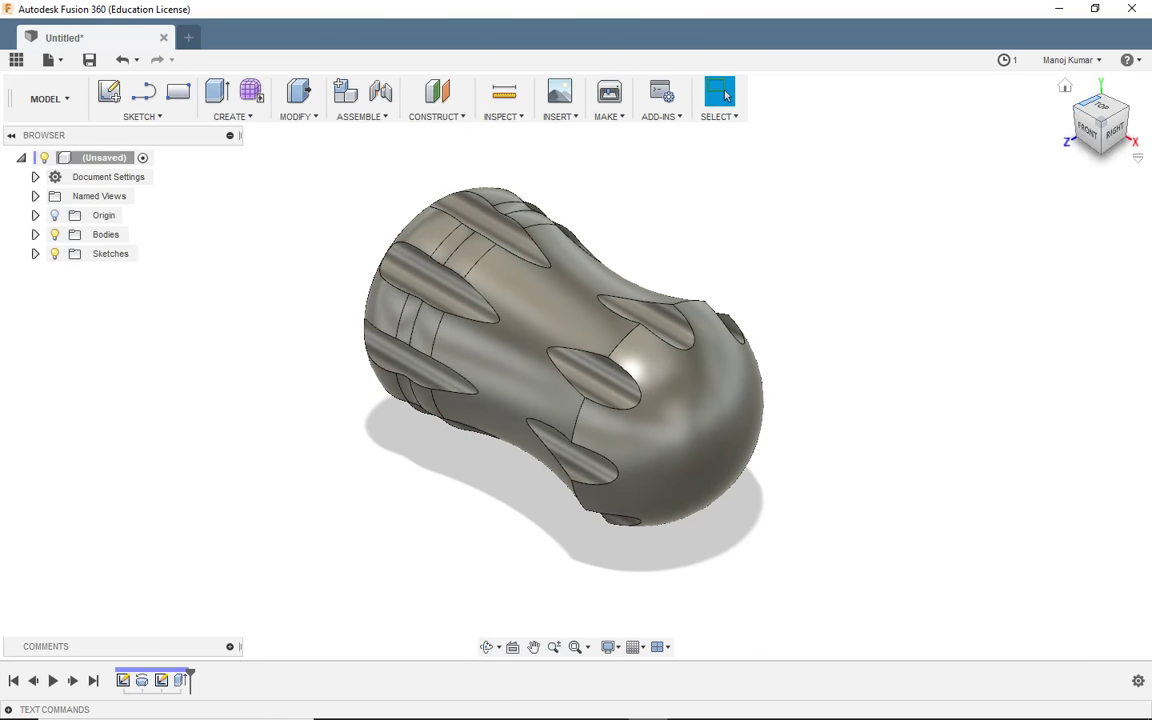
Start a new sketch on the handle's end-cap face
{"action": "key", "text": "F6"}
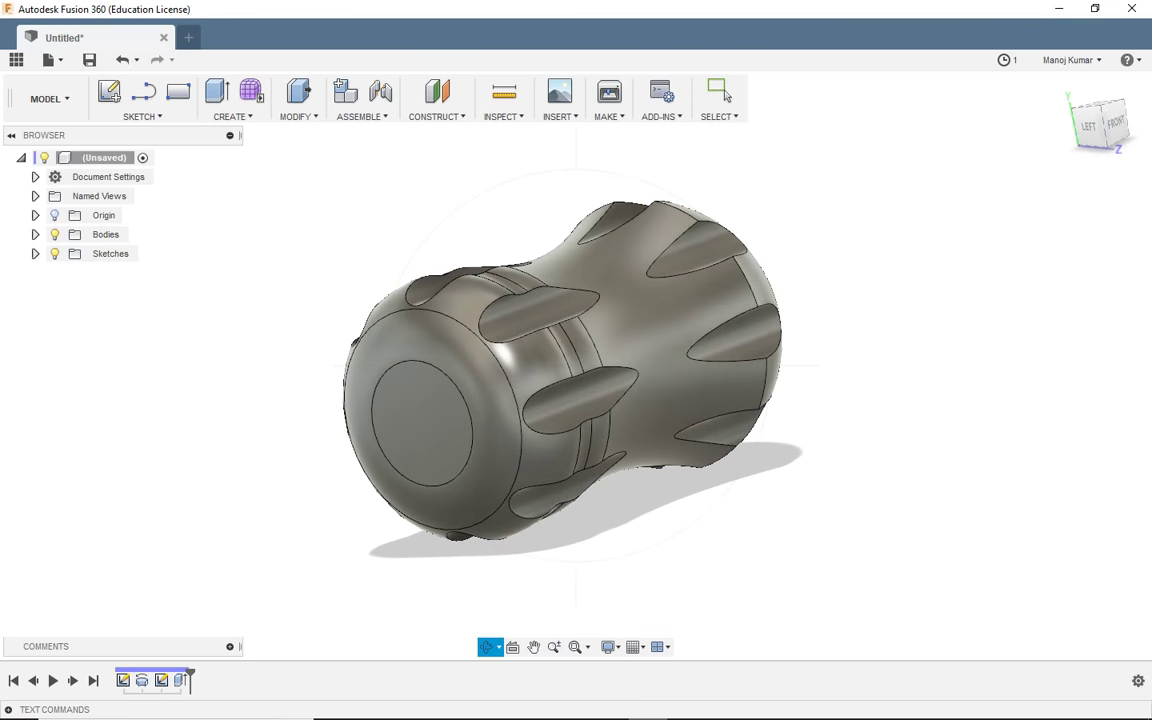
{"action": "left_click", "coordinate": [109, 91]}
{"action": "left_click", "coordinate": [419, 419]}
Draw a 65 mm circle centred on the end cap
{"action": "key", "text": "c"}
{"action": "left_click", "coordinate": [626, 377]}
{"action": "type", "text": "65"}
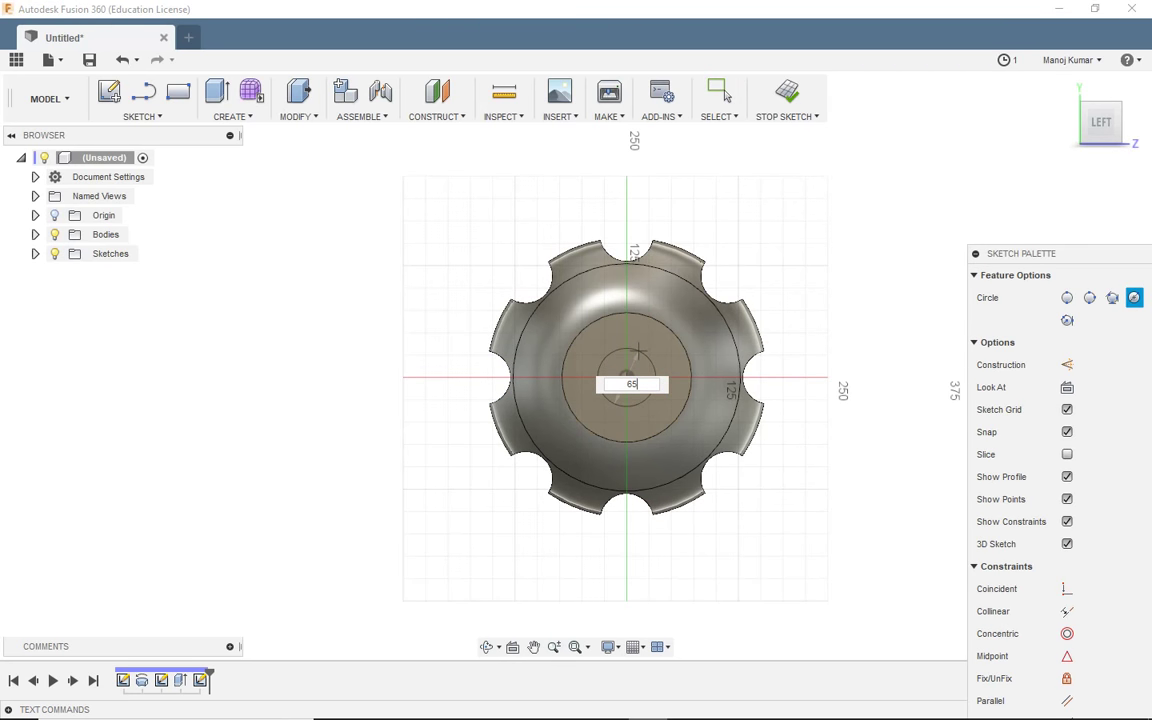
{"action": "key", "text": "Return"}
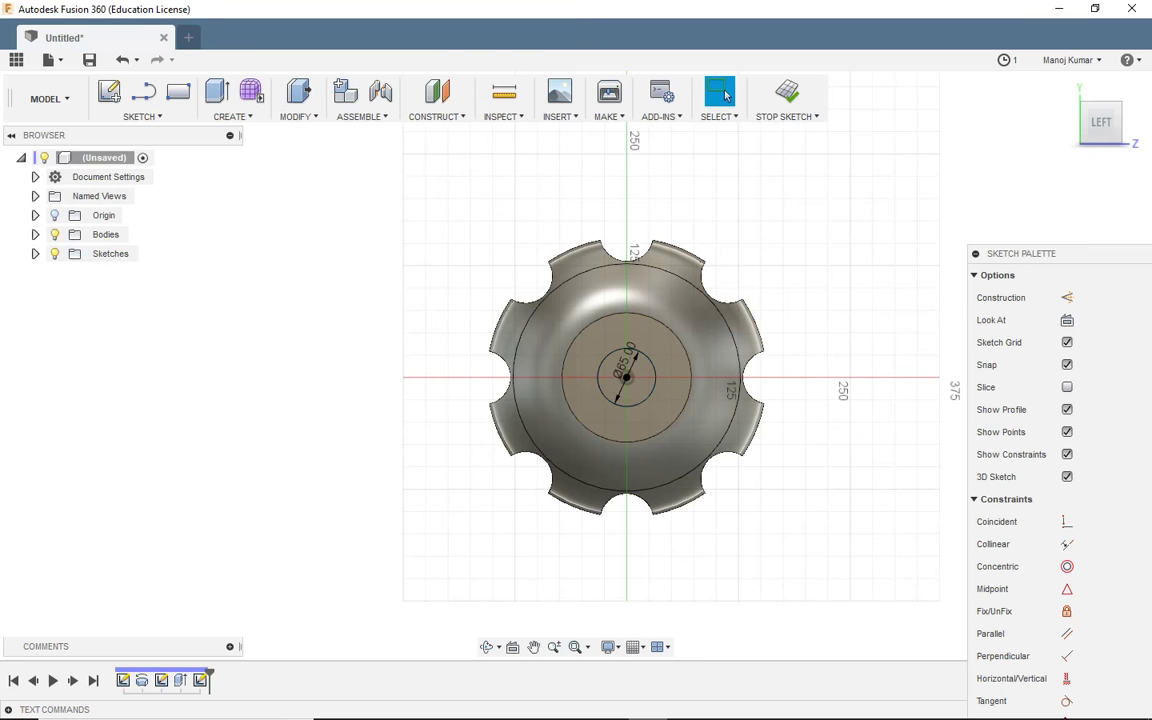
Extrude the circle 1200 mm as a New Body to form the shaft
{"action": "key", "text": "e"}
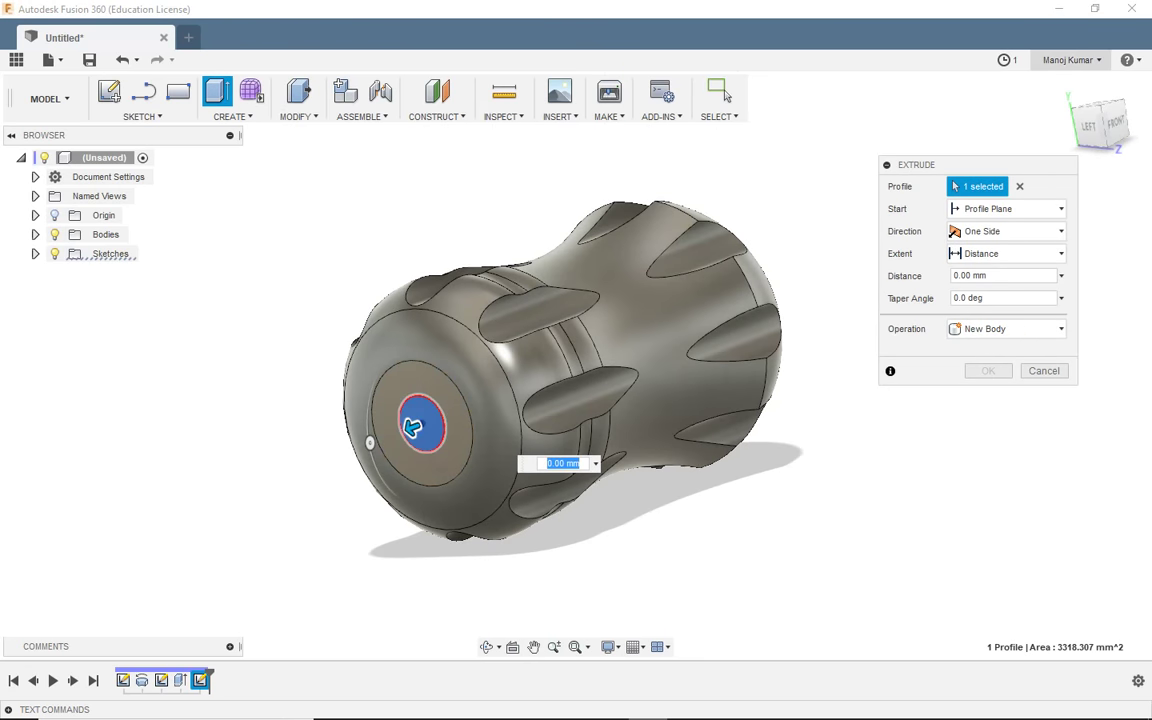
{"action": "middle_click_drag", "start_coordinate": [380, 380], "coordinate": [330, 222], "text": "shift"}
{"action": "type", "text": "25"}
{"action": "left_click_drag", "start_coordinate": [328, 222], "coordinate": [201, 150]}
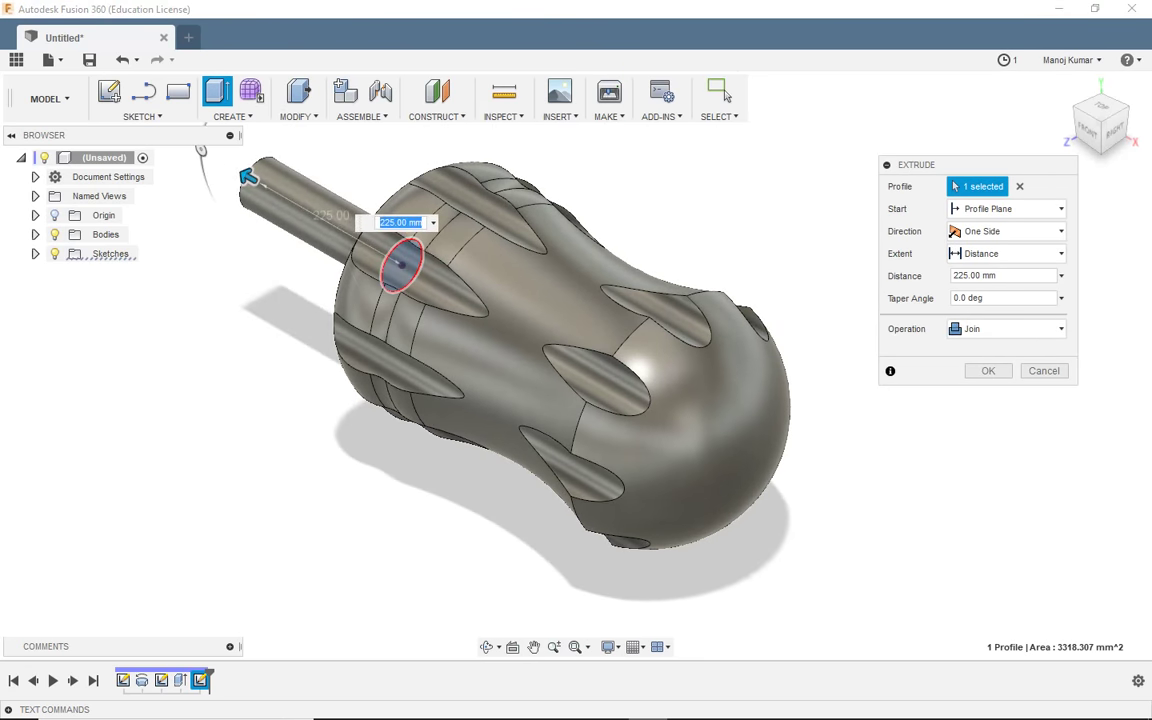
{"action": "left_click", "coordinate": [486, 647]}
{"action": "left_click", "coordinate": [554, 647]}
{"action": "left_click_drag", "start_coordinate": [581, 370], "coordinate": [581, 300]}
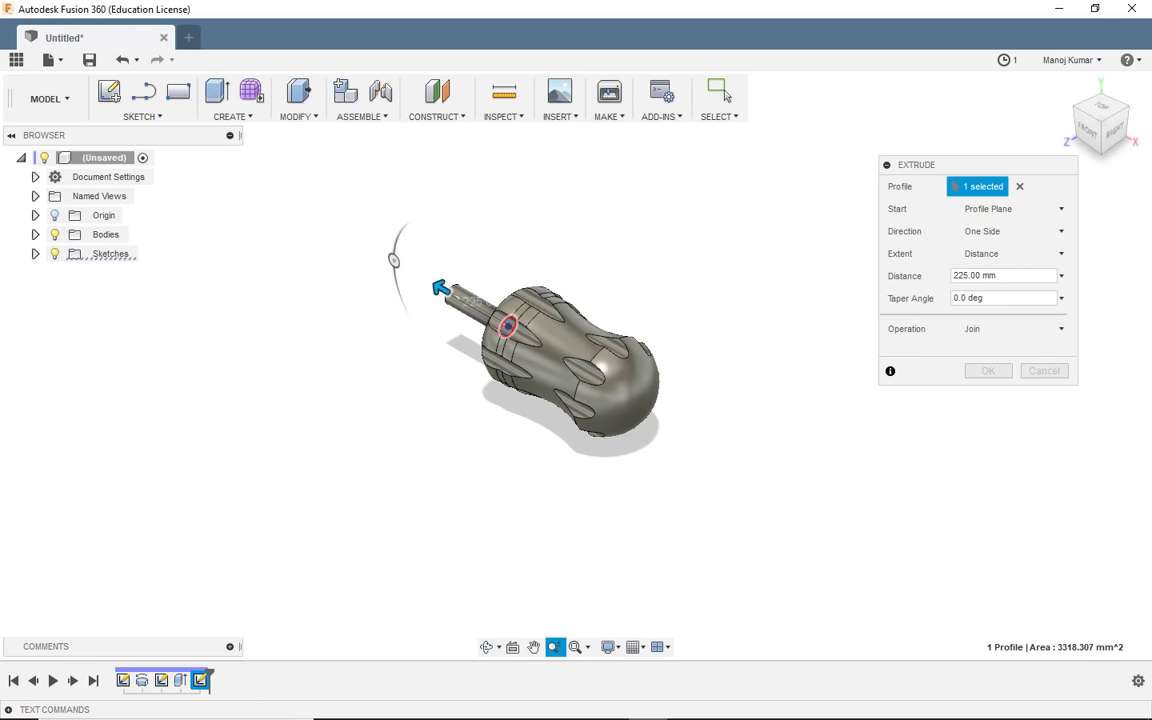
{"action": "key", "text": "Escape"}
{"action": "left_click_drag", "start_coordinate": [441, 289], "coordinate": [200, 150]}
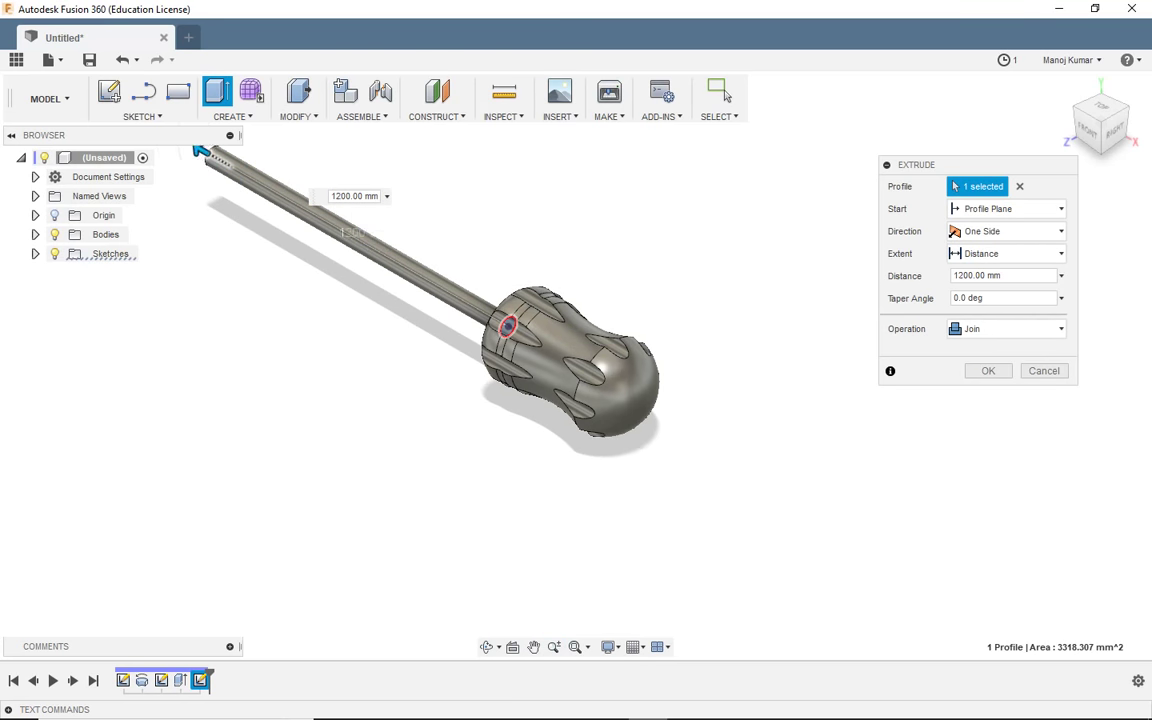
{"action": "key", "text": "alt+Down"}
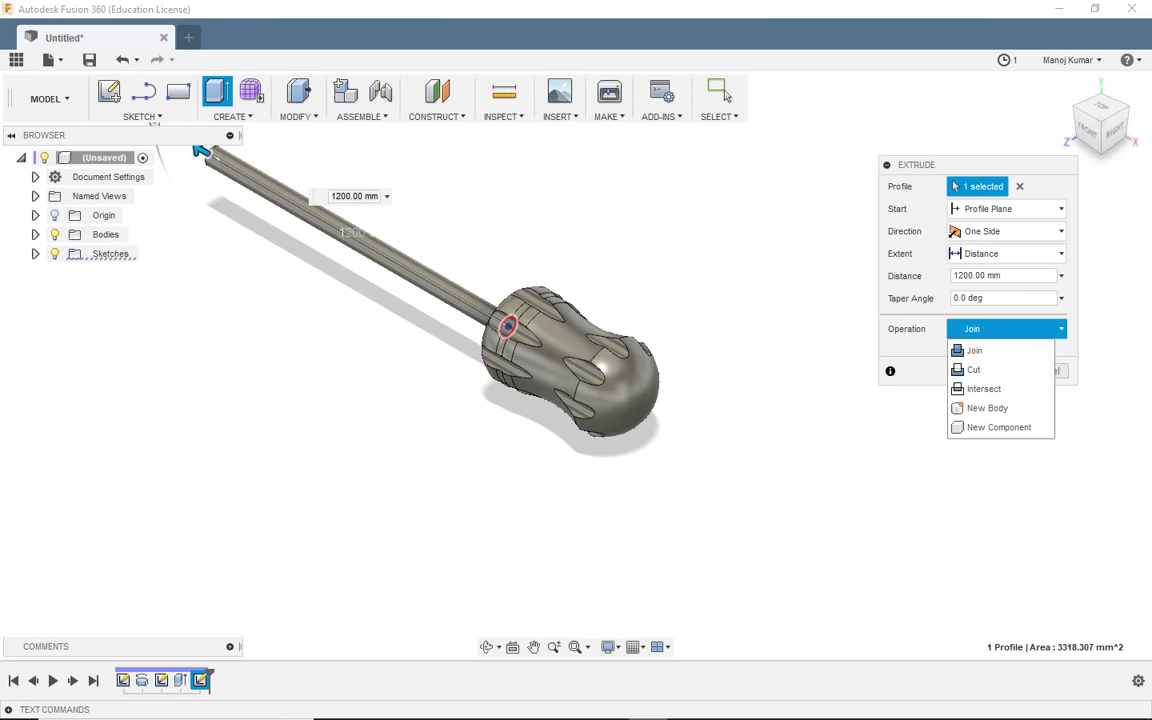
{"action": "key", "text": "Down"}
{"action": "key", "text": "Down"}
{"action": "key", "text": "Down"}
{"action": "key", "text": "Return"}
{"action": "key", "text": "Return"}
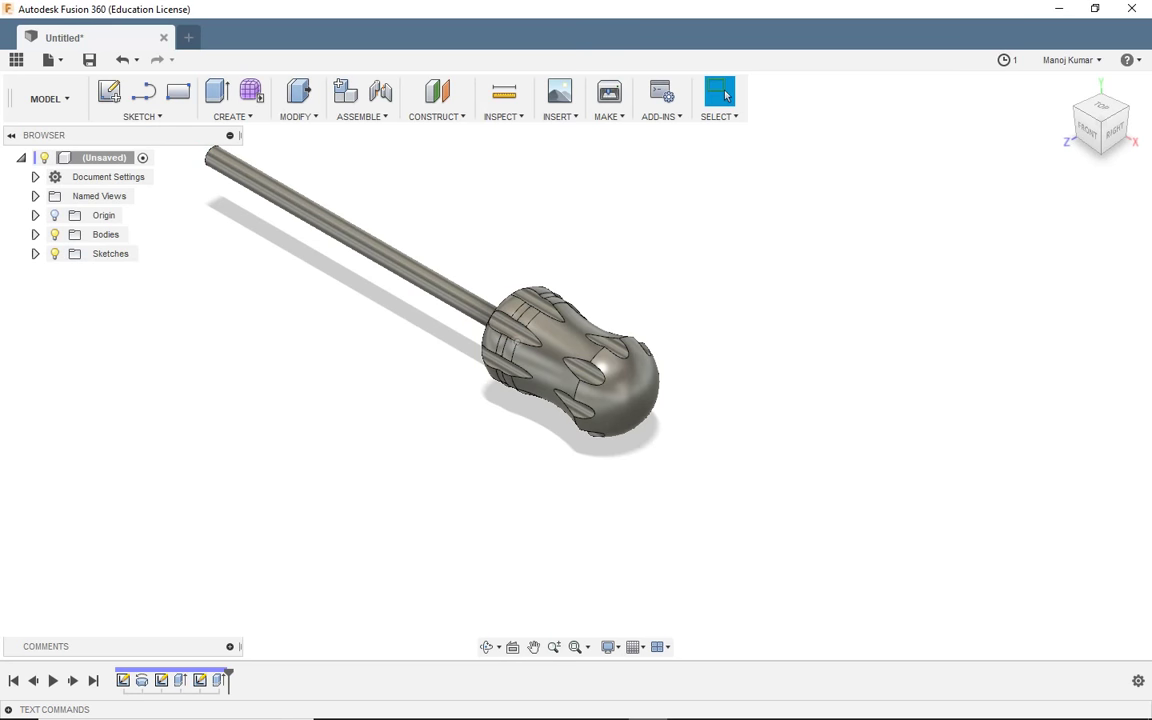
{"action": "left_click", "coordinate": [533, 646]}
Extrude the shaft's end face 40 mm with a 20° taper
{"action": "left_click_drag", "start_coordinate": [560, 380], "coordinate": [795, 570]}
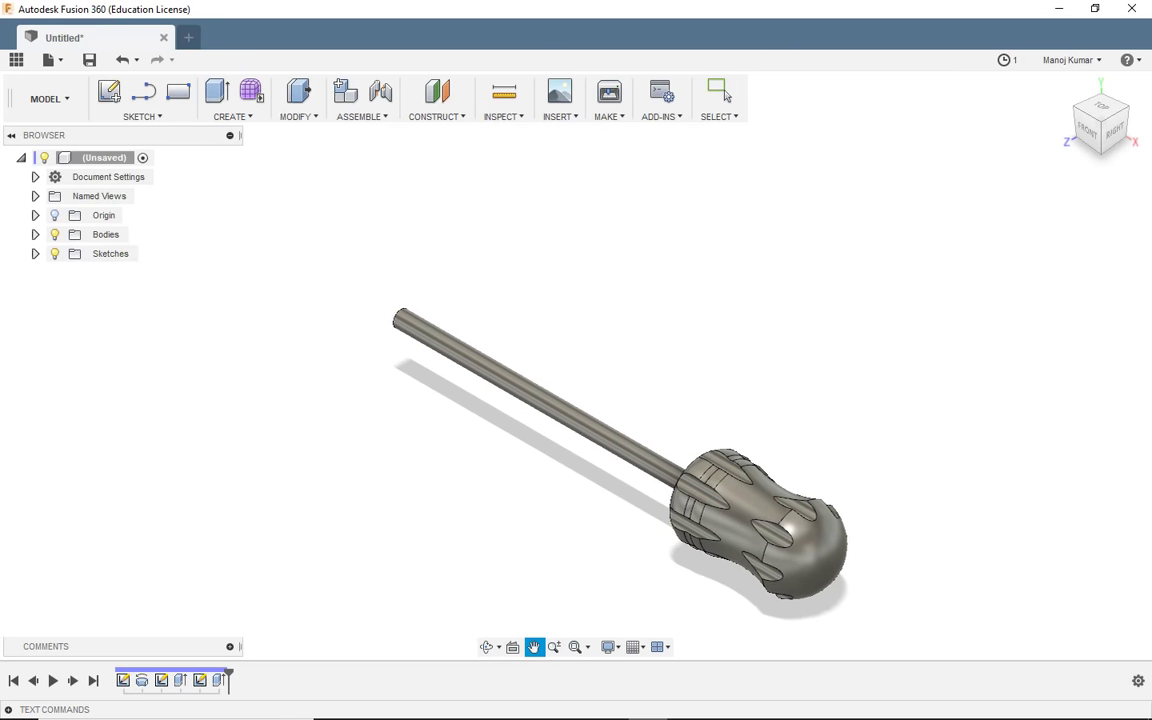
{"action": "left_click", "coordinate": [217, 91]}
{"action": "left_click", "coordinate": [447, 347]}
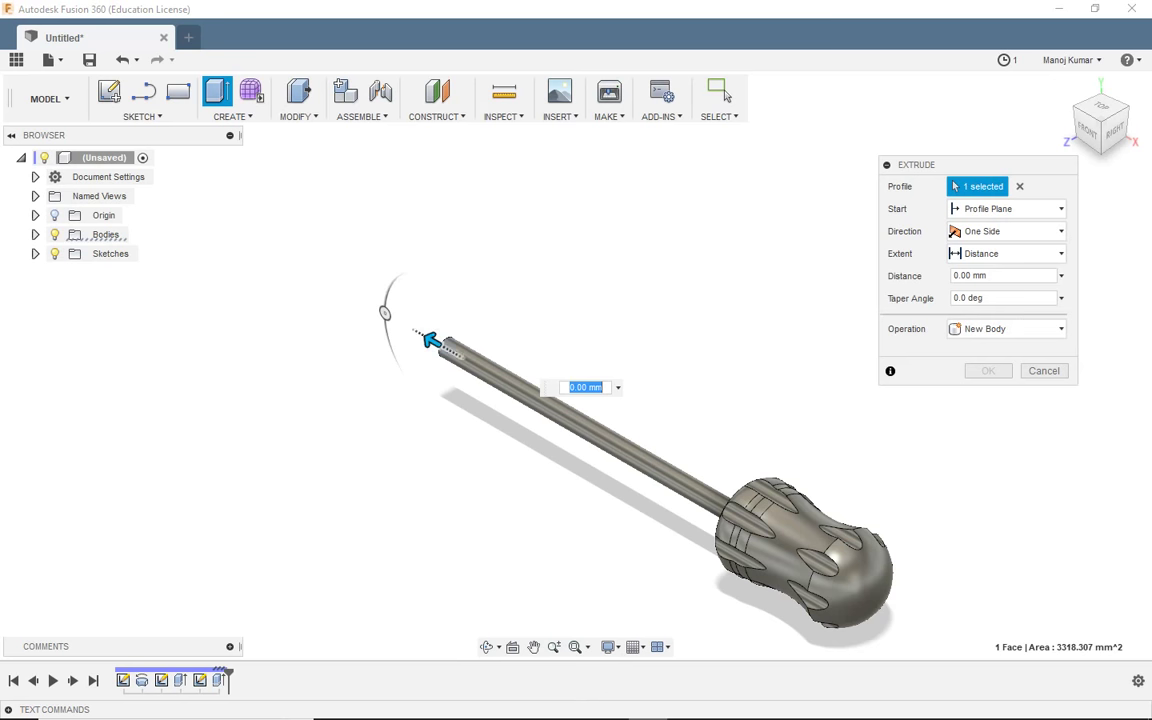
{"action": "type", "text": "40"}
{"action": "key", "text": "Tab"}
{"action": "type", "text": "60"}
{"action": "key", "text": "BackSpace"}
{"action": "type", "text": "20"}
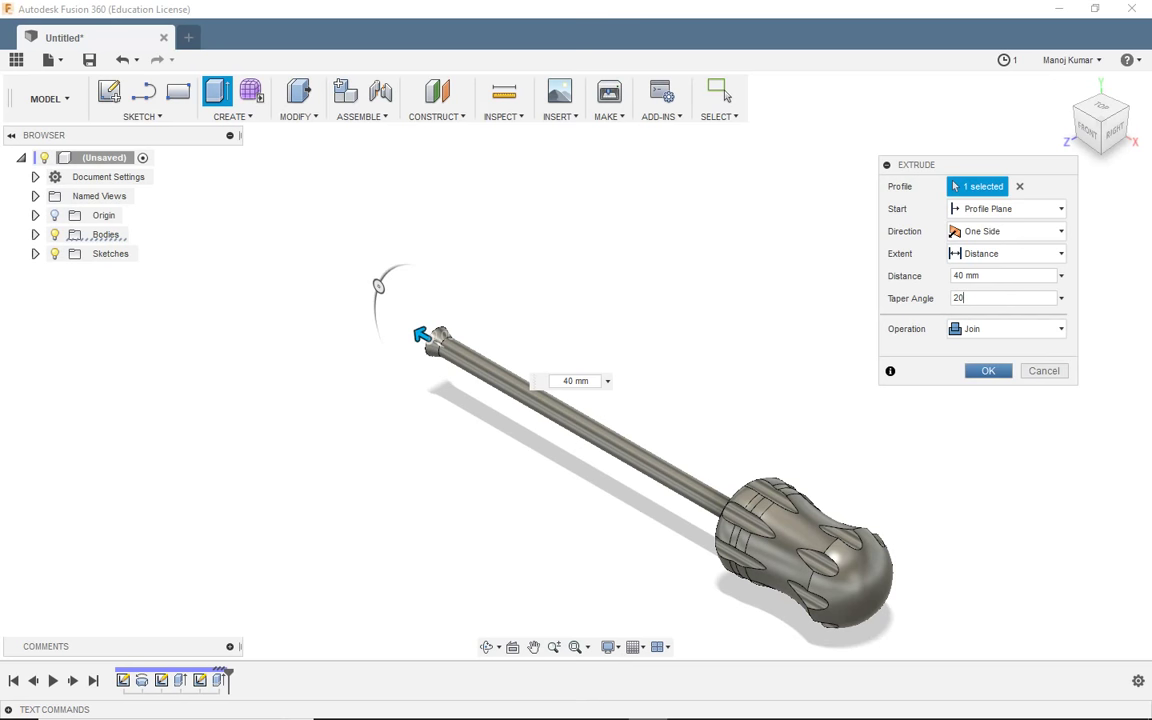
{"action": "key", "text": "Return"}
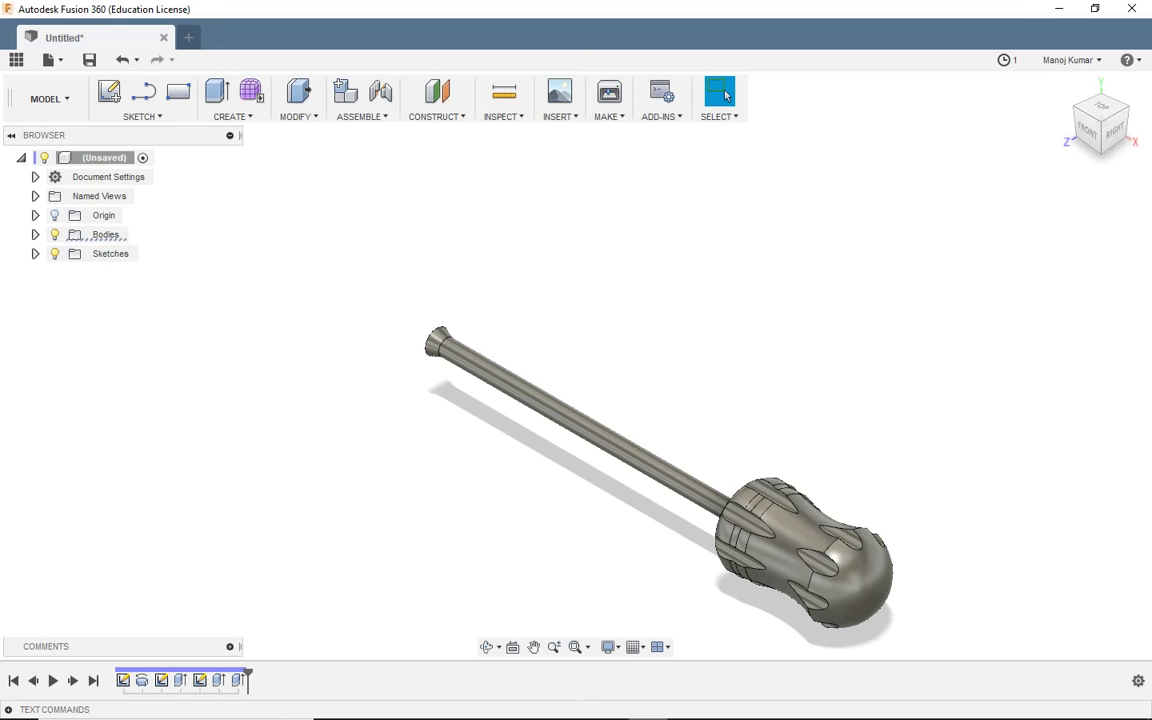
Extrude the collar's end face 90 mm with a -10° taper
{"action": "key", "text": "e"}
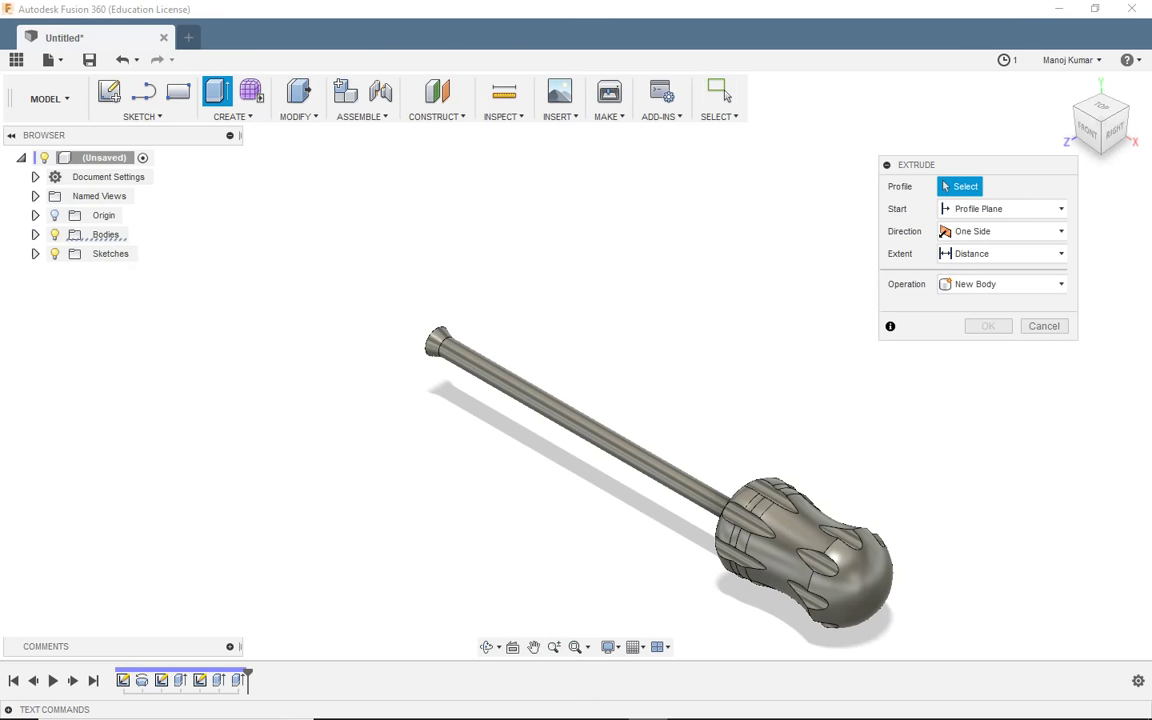
{"action": "left_click", "coordinate": [438, 343]}
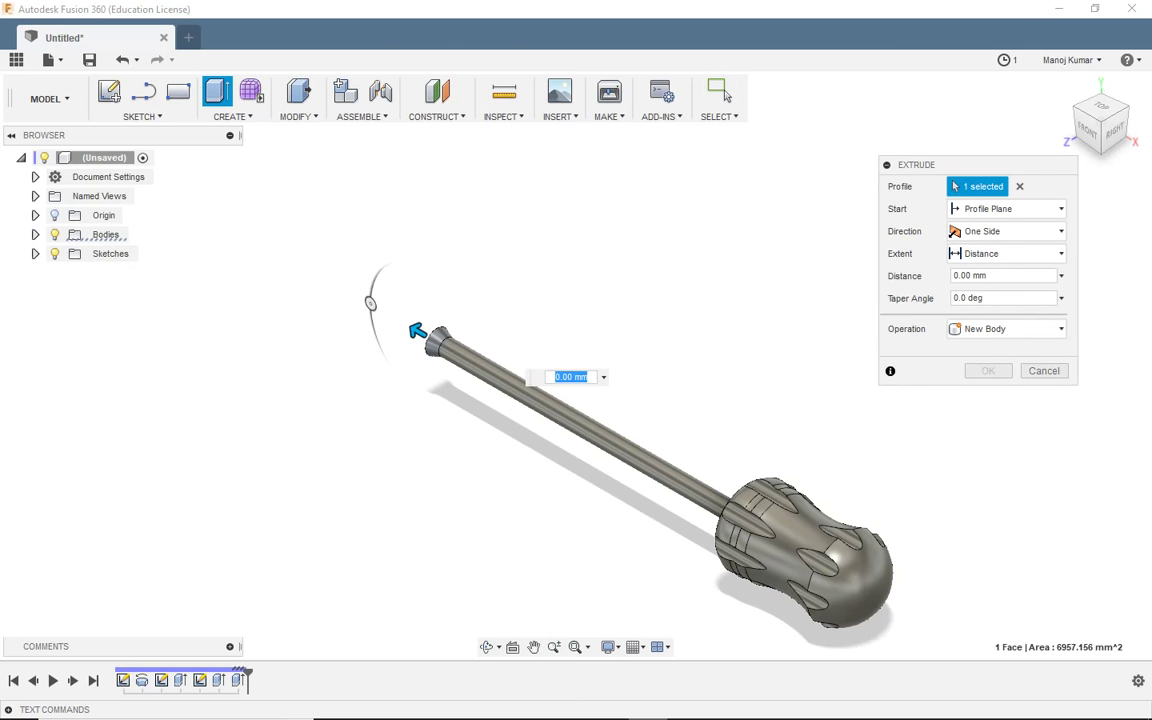
{"action": "type", "text": "90"}
{"action": "key", "text": "Tab"}
{"action": "type", "text": "-"}
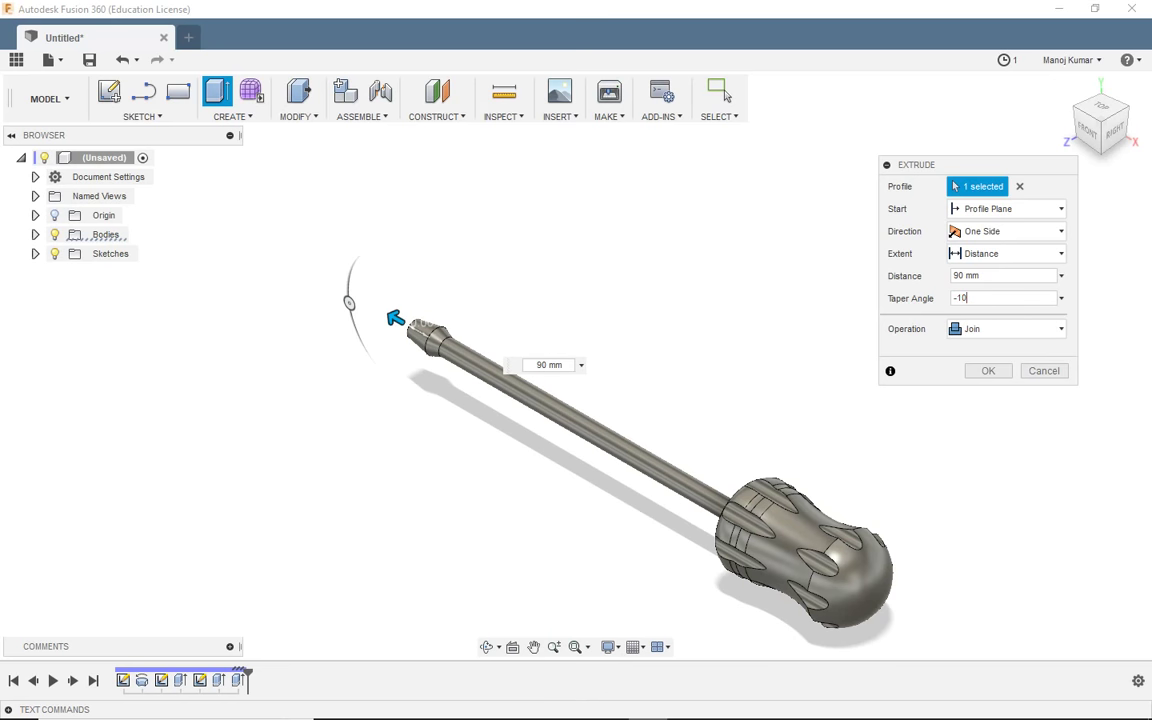
{"action": "left_click", "coordinate": [988, 370]}
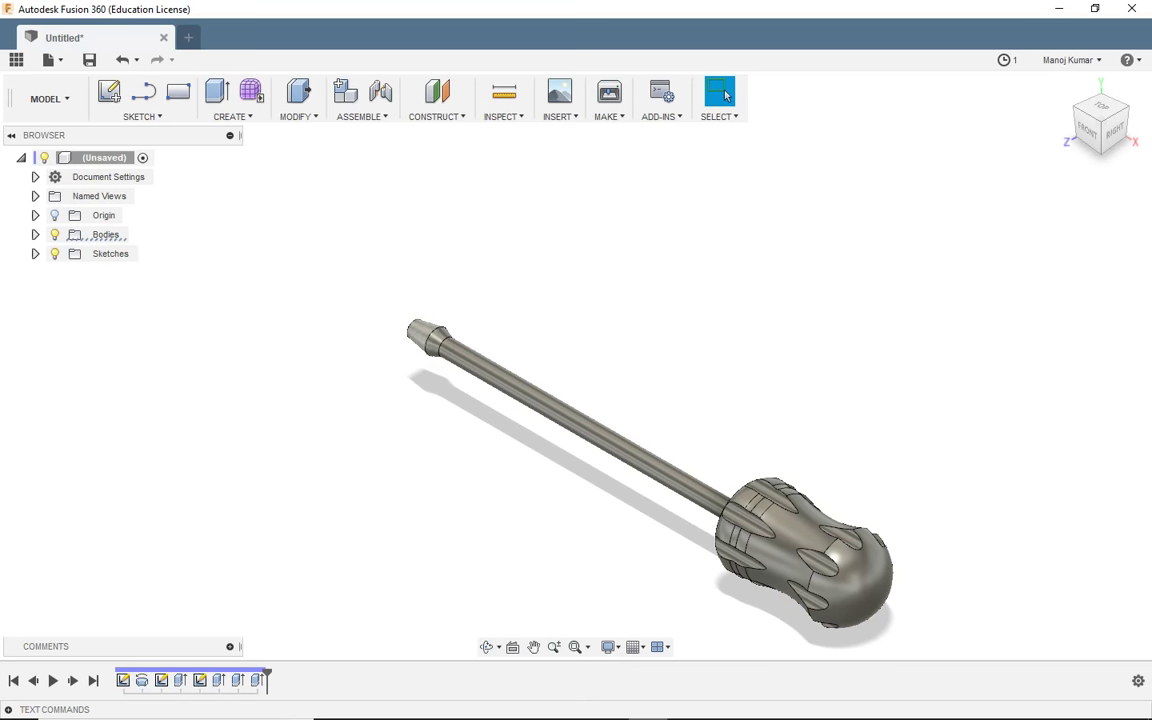
Start a new sketch on the front plane, centred on the shaft tip
{"action": "left_click", "coordinate": [109, 91]}
{"action": "left_click", "coordinate": [690, 470]}
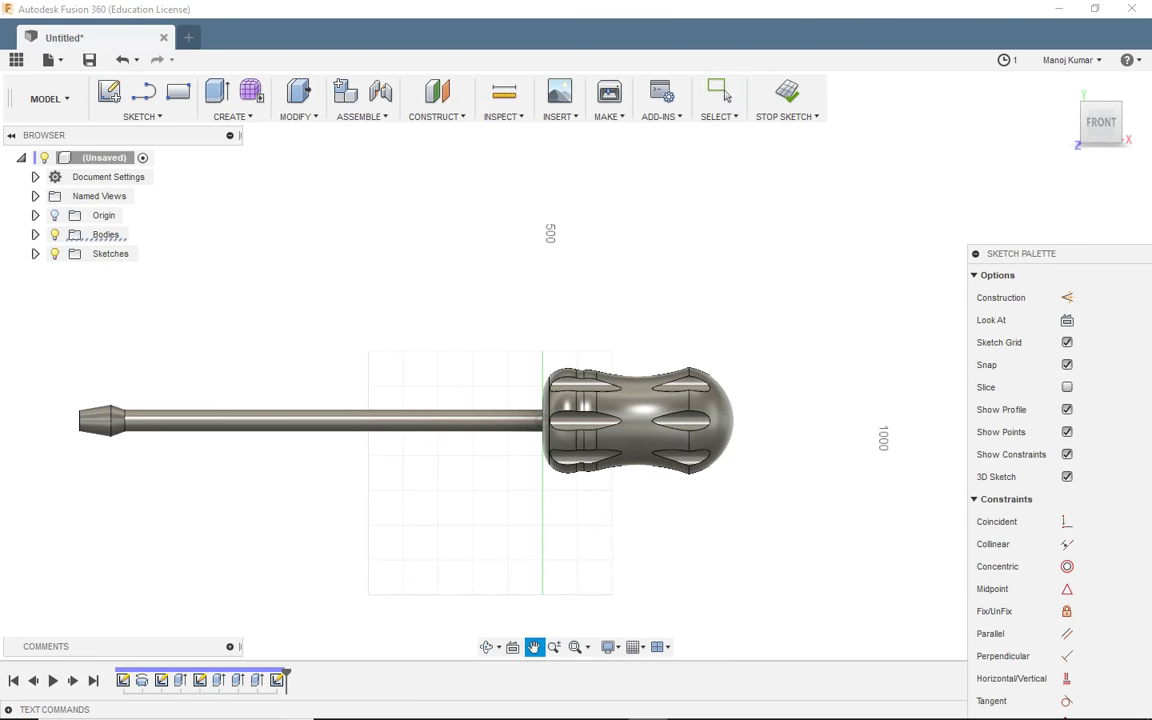
{"action": "middle_click_drag", "start_coordinate": [105, 477], "coordinate": [415, 520]}
{"action": "scroll", "coordinate": [415, 520], "scroll_direction": "up", "scroll_amount": 2}
{"action": "scroll", "coordinate": [415, 520], "scroll_direction": "up", "scroll_amount": 3}
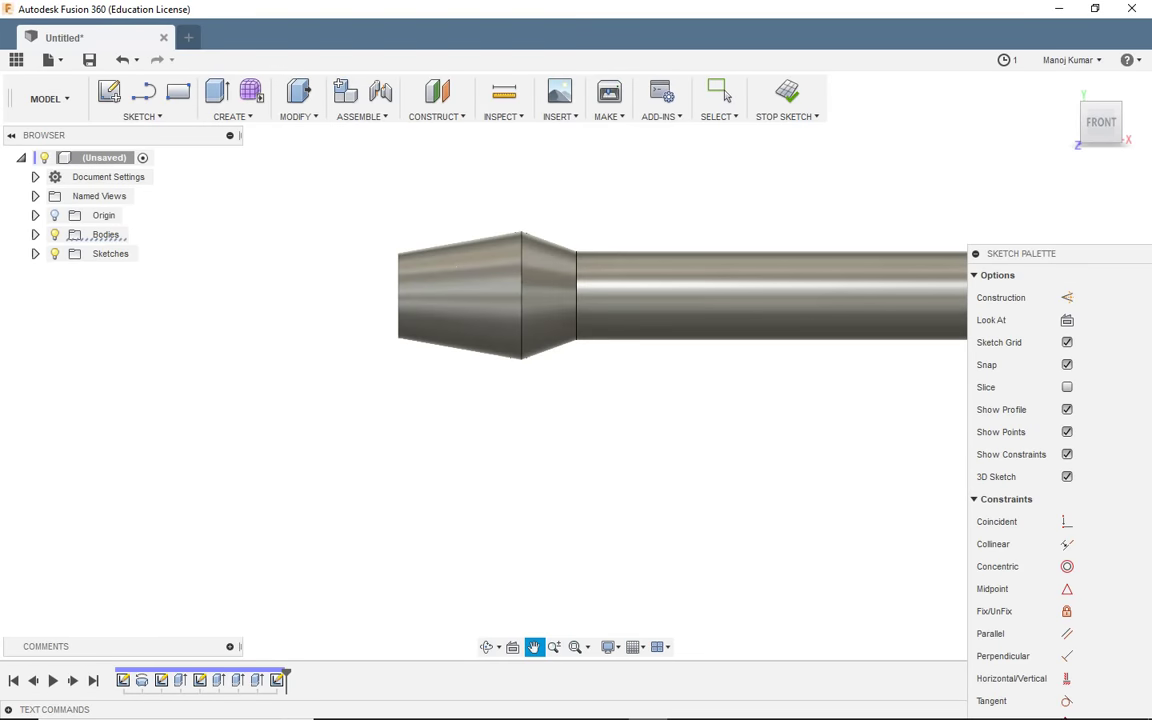
Draw a vertical line across the tapered tip's end
{"action": "left_click", "coordinate": [143, 91]}
{"action": "left_click", "coordinate": [520, 237]}
{"action": "left_click", "coordinate": [521, 358]}
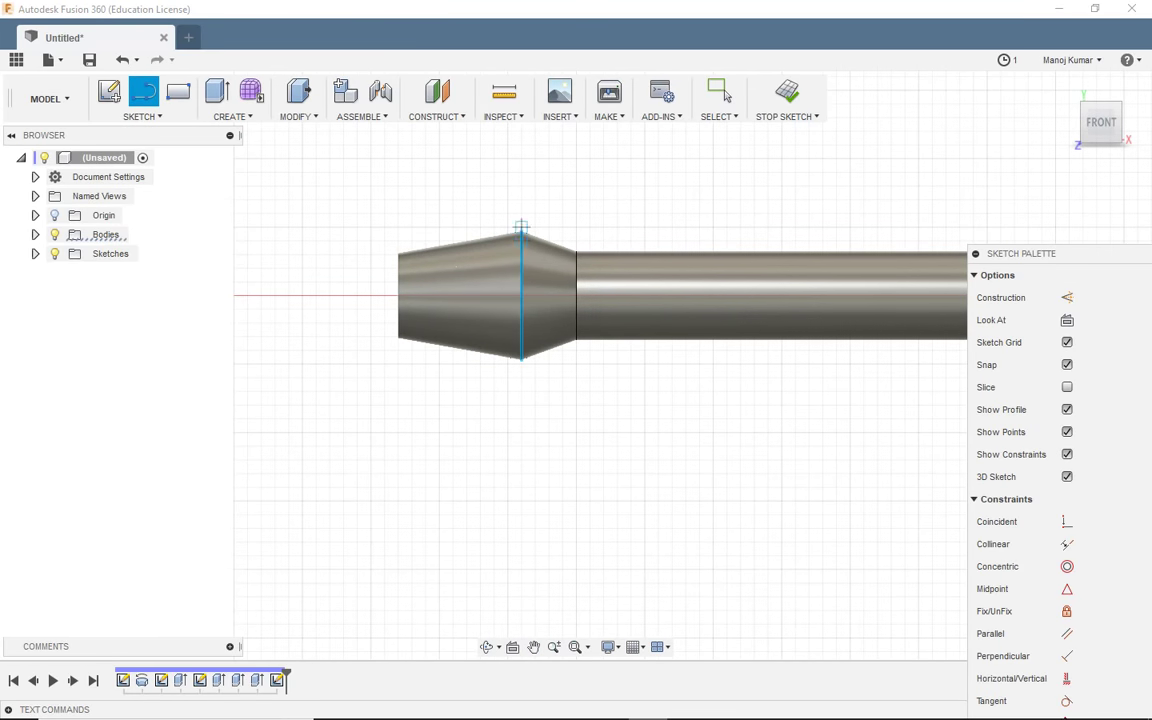
{"action": "scroll", "coordinate": [520, 237], "scroll_direction": "up", "scroll_amount": 1}
{"action": "scroll", "coordinate": [520, 228], "scroll_direction": "up", "scroll_amount": 2}
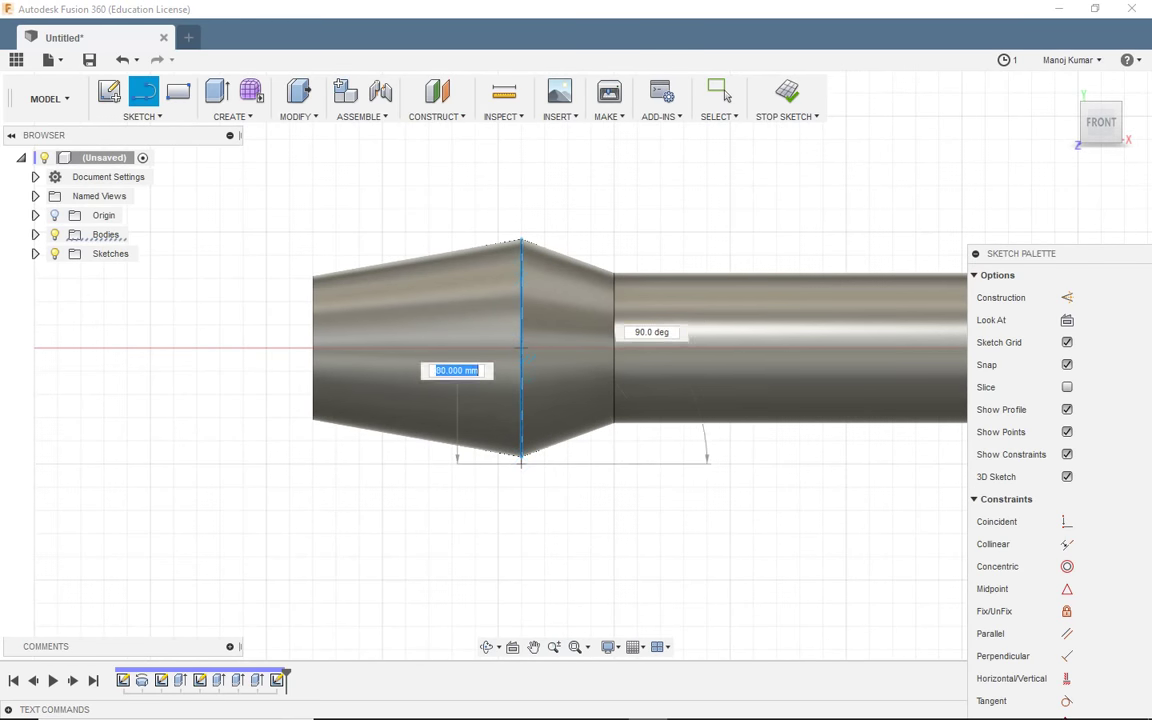
{"action": "key", "text": "Escape"}
Add a horizontal construction centreline from that line's midpoint past the tip
{"action": "left_click", "coordinate": [561, 232]}
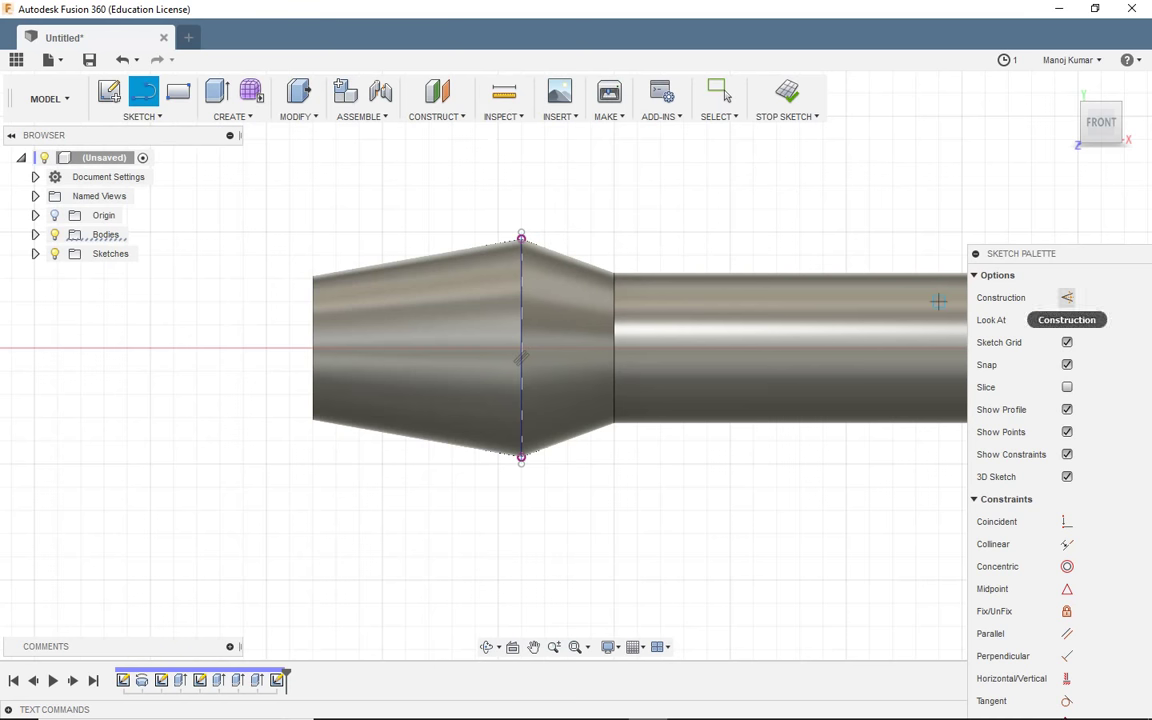
{"action": "left_click", "coordinate": [1067, 297]}
{"action": "left_click", "coordinate": [521, 349]}
{"action": "left_click", "coordinate": [219, 347]}
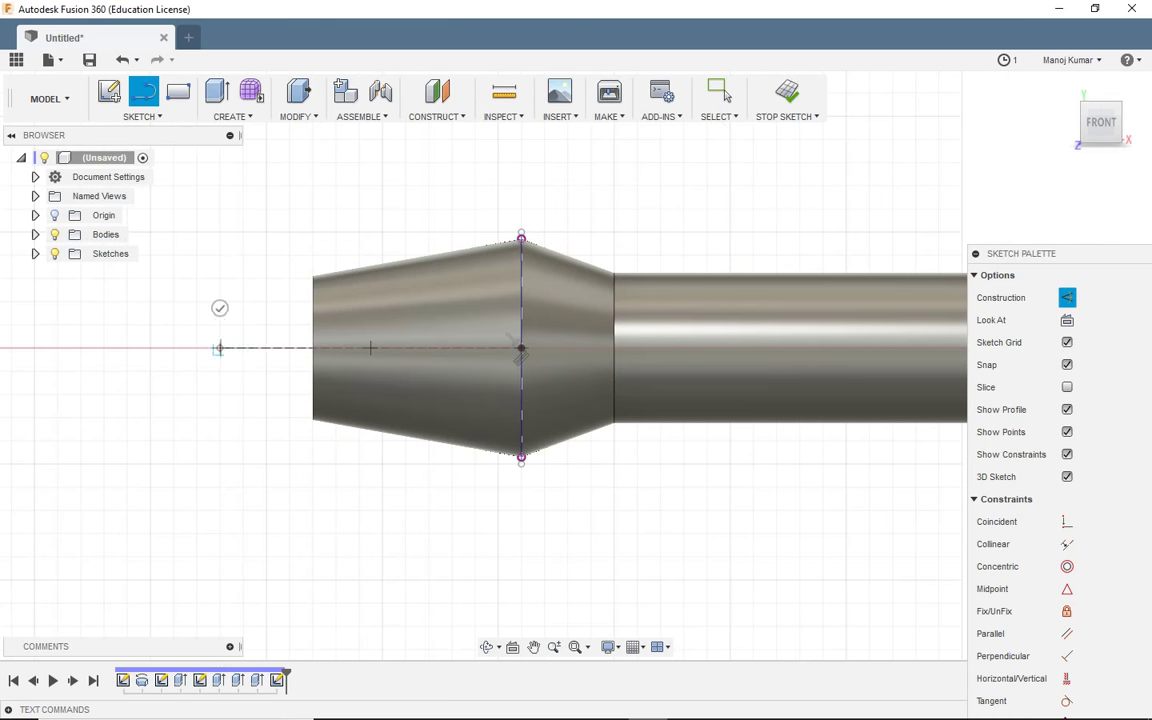
{"action": "left_click", "coordinate": [218, 308]}
{"action": "key", "text": "x"}
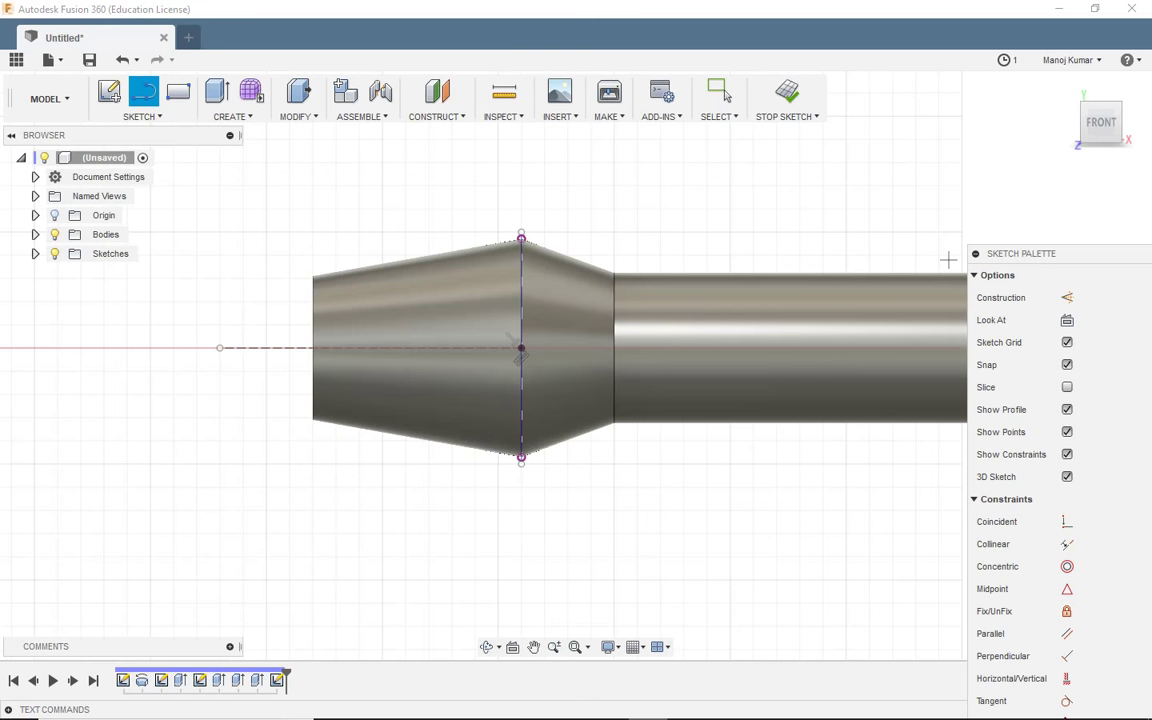
Draw two point edges meeting on the centreline, close the outer region, and finish the sketch
{"action": "left_click", "coordinate": [521, 237]}
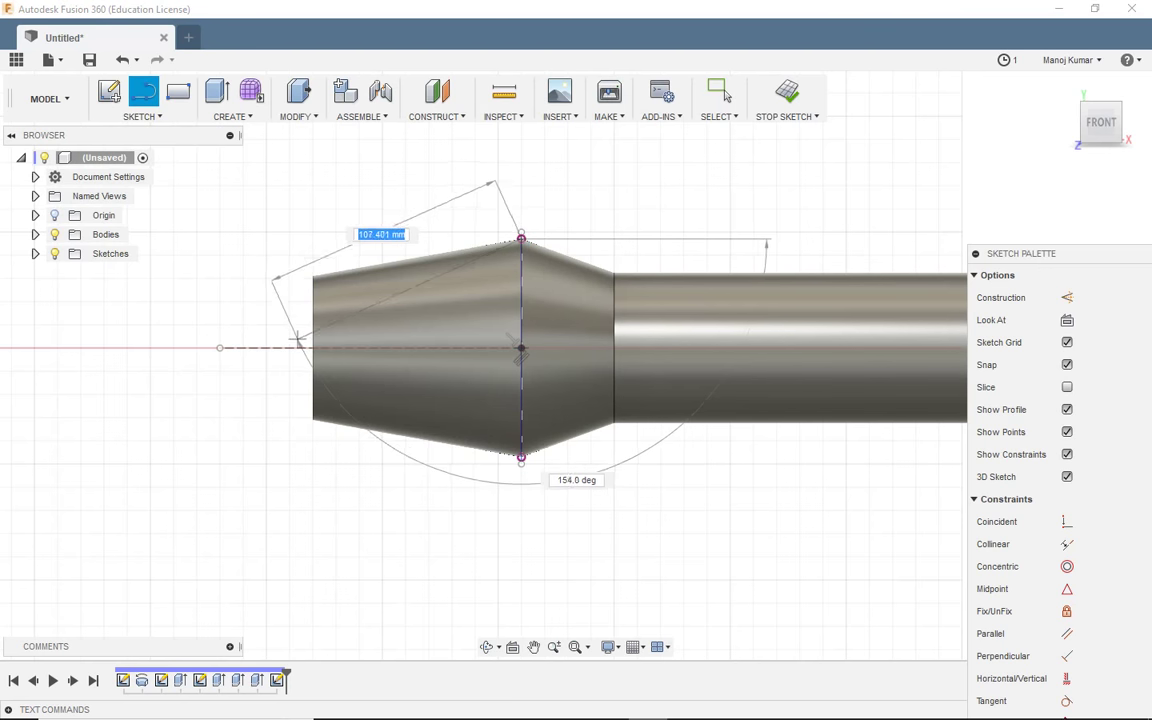
{"action": "left_click", "coordinate": [302, 348]}
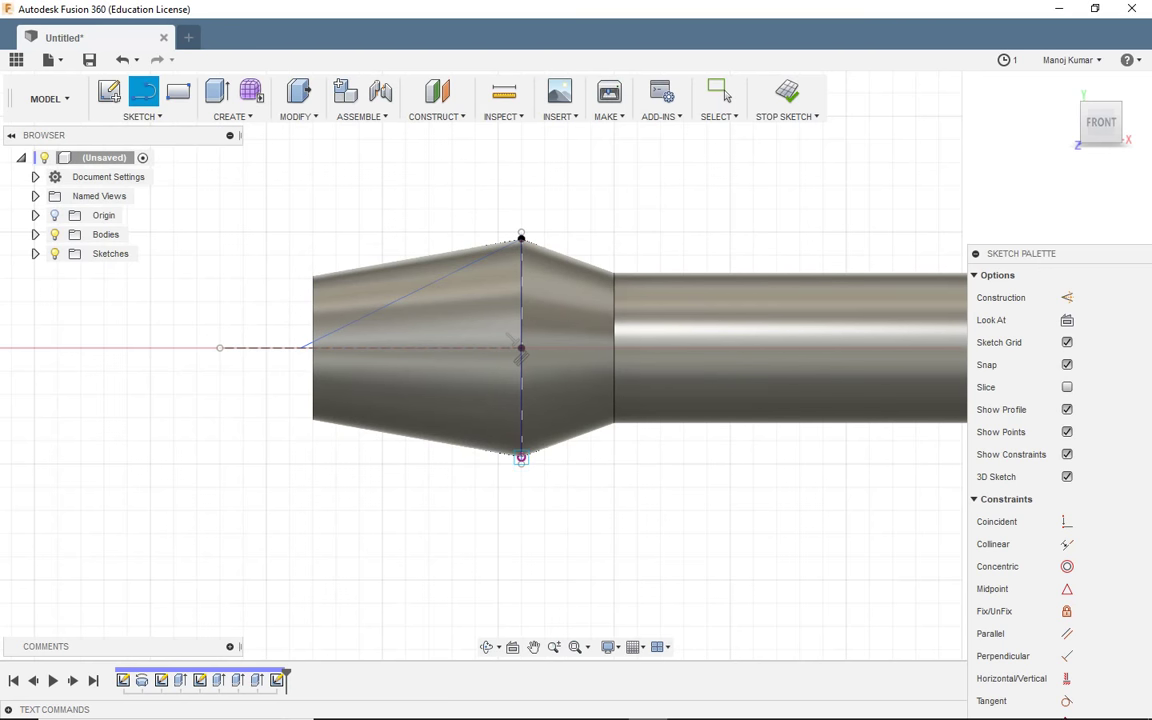
{"action": "left_click", "coordinate": [521, 458]}
{"action": "left_click", "coordinate": [302, 348]}
{"action": "left_click", "coordinate": [521, 237]}
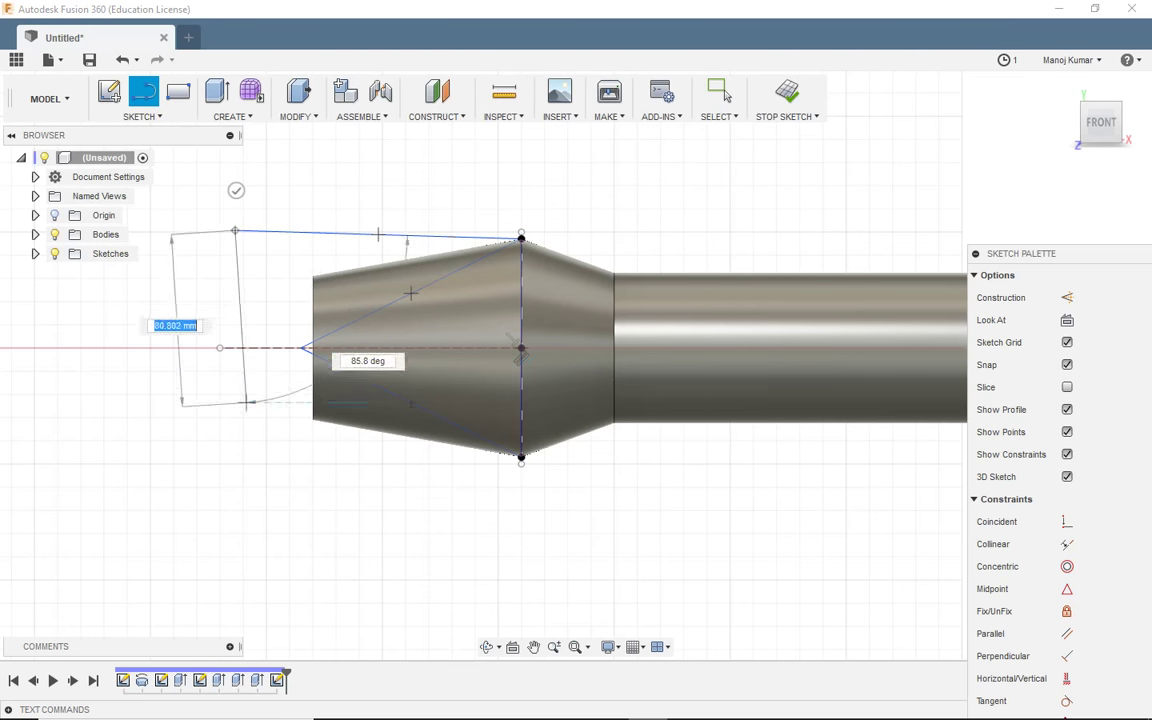
{"action": "left_click", "coordinate": [235, 494]}
{"action": "left_click", "coordinate": [521, 458]}
{"action": "left_click", "coordinate": [787, 91]}
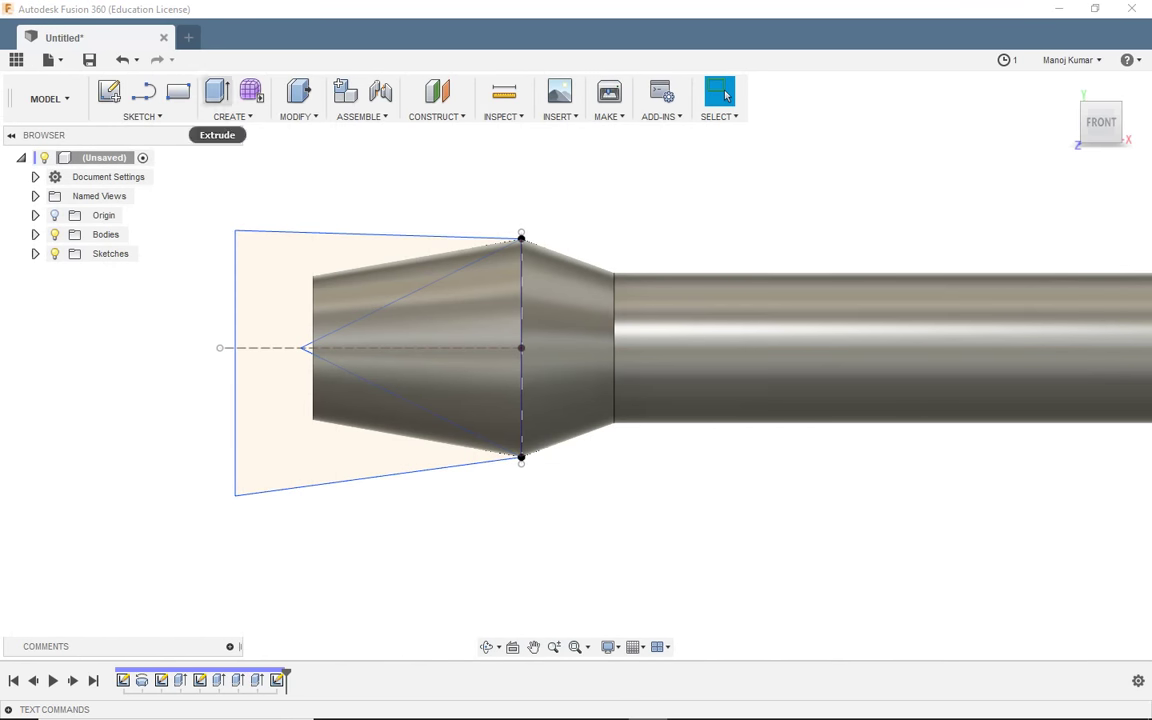
Cut the region around the tip with a symmetric 150 mm extrusion to form the point
{"action": "left_click", "coordinate": [217, 91]}
{"action": "left_click", "coordinate": [474, 380]}
{"action": "left_click", "coordinate": [1005, 231]}
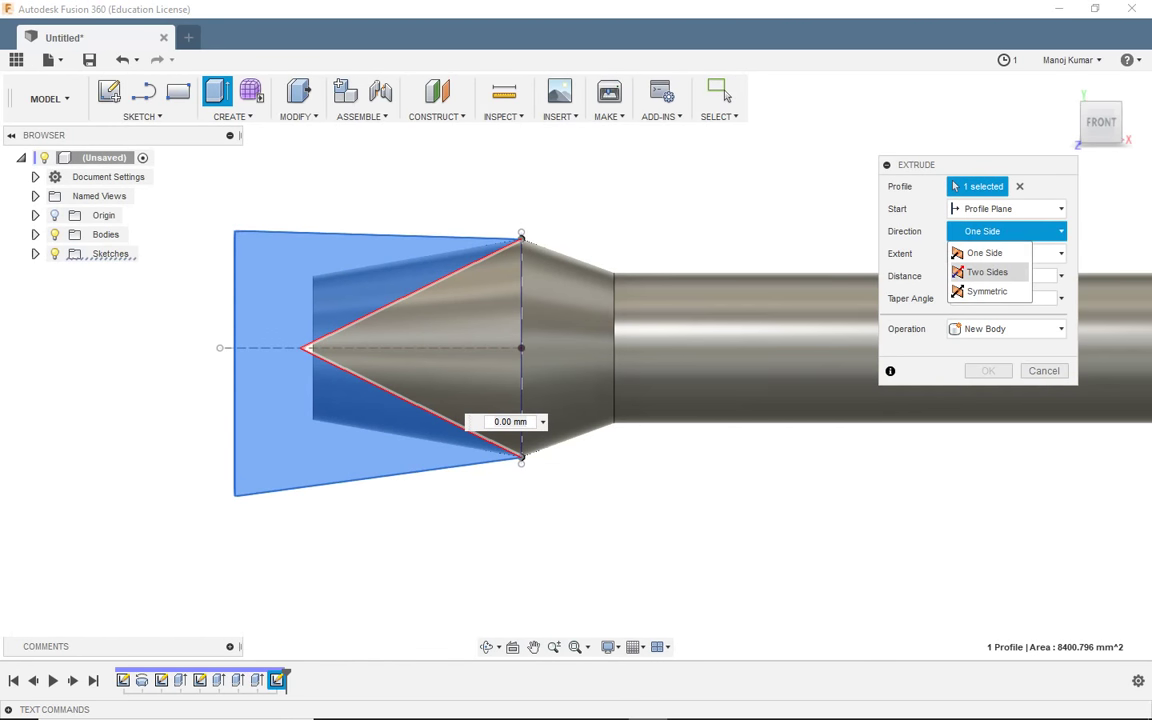
{"action": "left_click", "coordinate": [980, 290]}
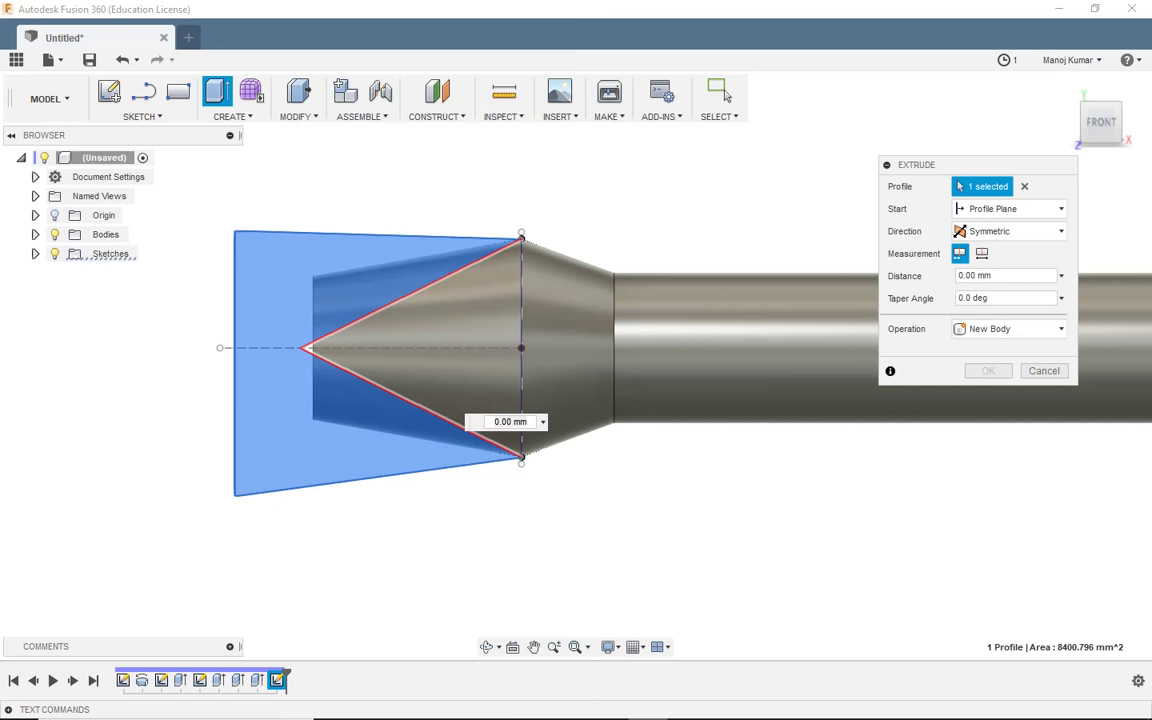
{"action": "left_click_drag", "start_coordinate": [950, 164], "coordinate": [970, 311]}
{"action": "left_click", "coordinate": [958, 77]}
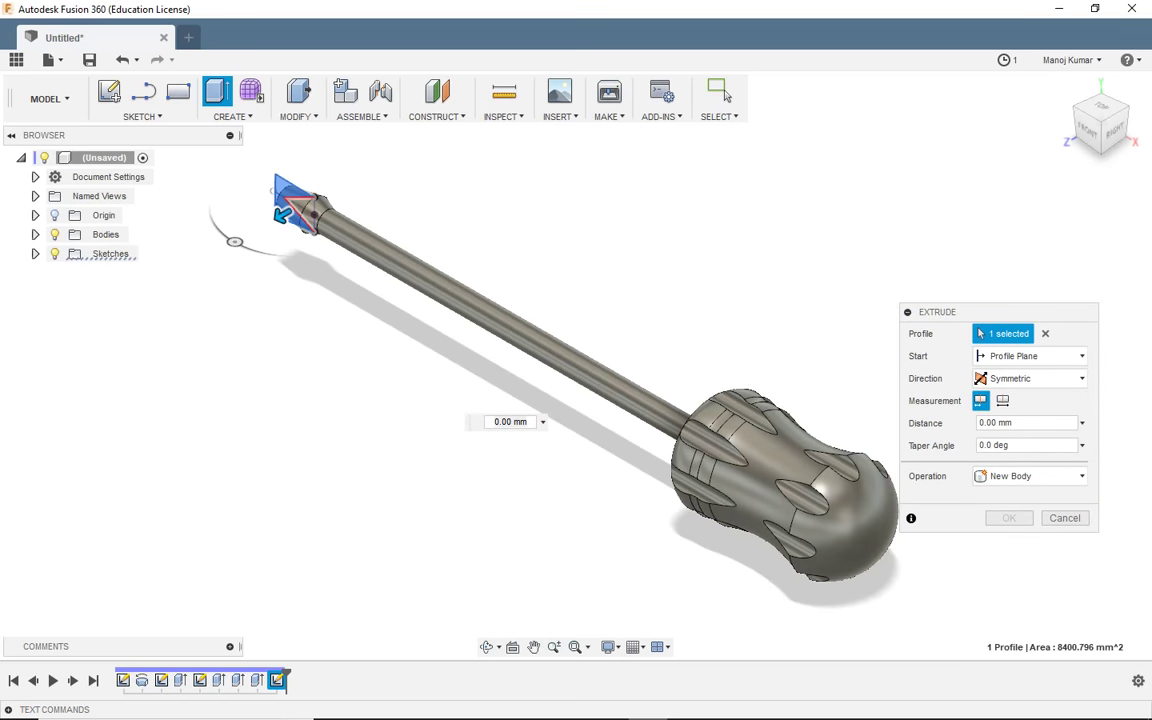
{"action": "left_click_drag", "start_coordinate": [283, 213], "coordinate": [234, 240]}
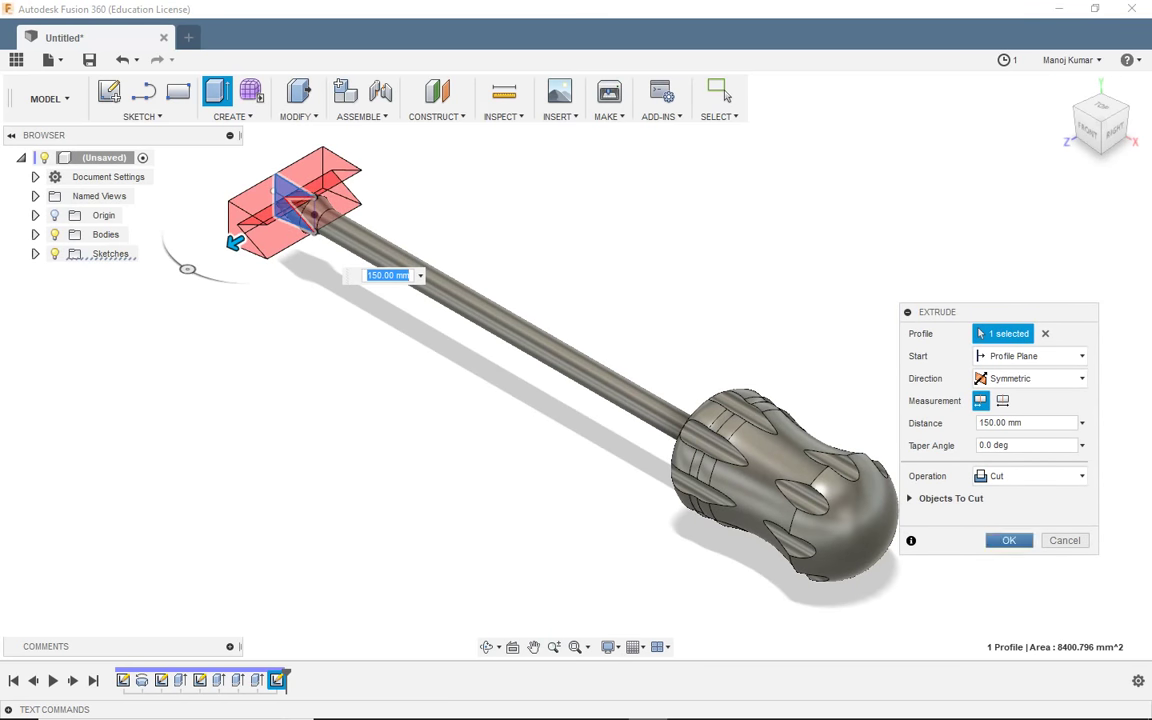
{"action": "left_click", "coordinate": [1013, 540]}
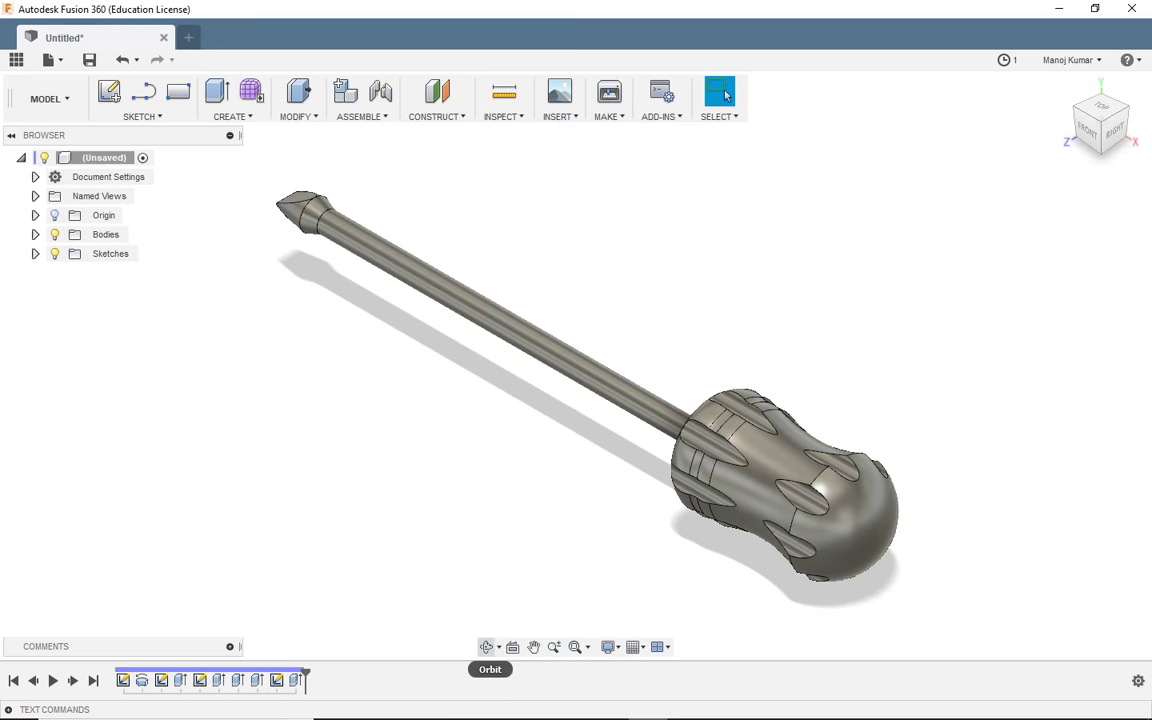
Orbit to inspect the pointed tip, then open the physical material settings
{"action": "left_click", "coordinate": [487, 647]}
{"action": "mouse_move", "coordinate": [560, 420]}
{"action": "left_mouse_down"}
{"action": "mouse_move", "coordinate": [620, 400]}
{"action": "mouse_move", "coordinate": [625, 350]}
{"action": "mouse_move", "coordinate": [700, 330]}
{"action": "left_mouse_up"}
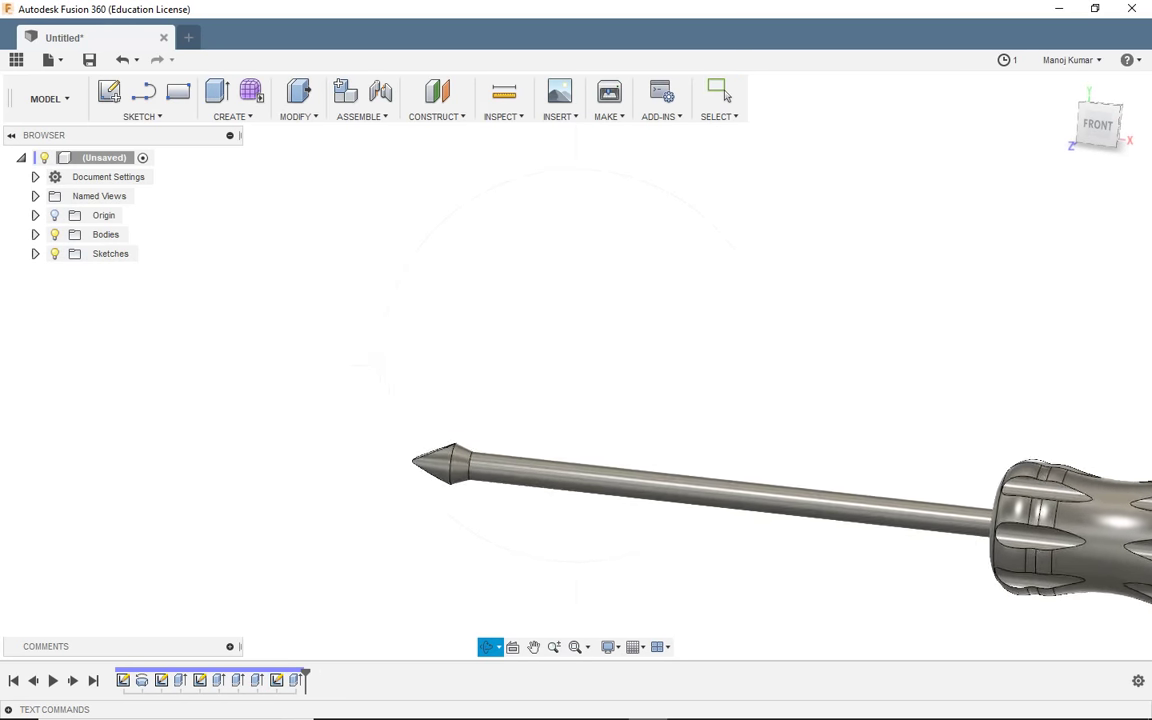
{"action": "key", "text": "Escape"}
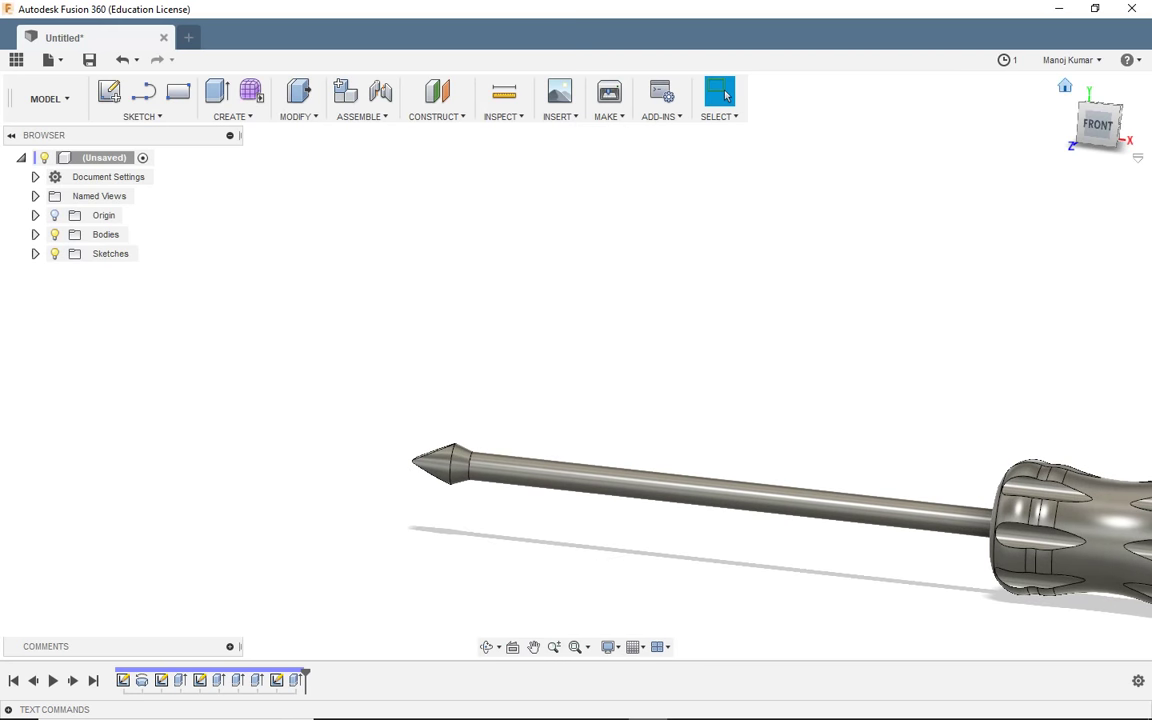
{"action": "left_click", "coordinate": [1065, 86]}
{"action": "right_click", "coordinate": [740, 235]}
{"action": "left_click", "coordinate": [732, 337]}
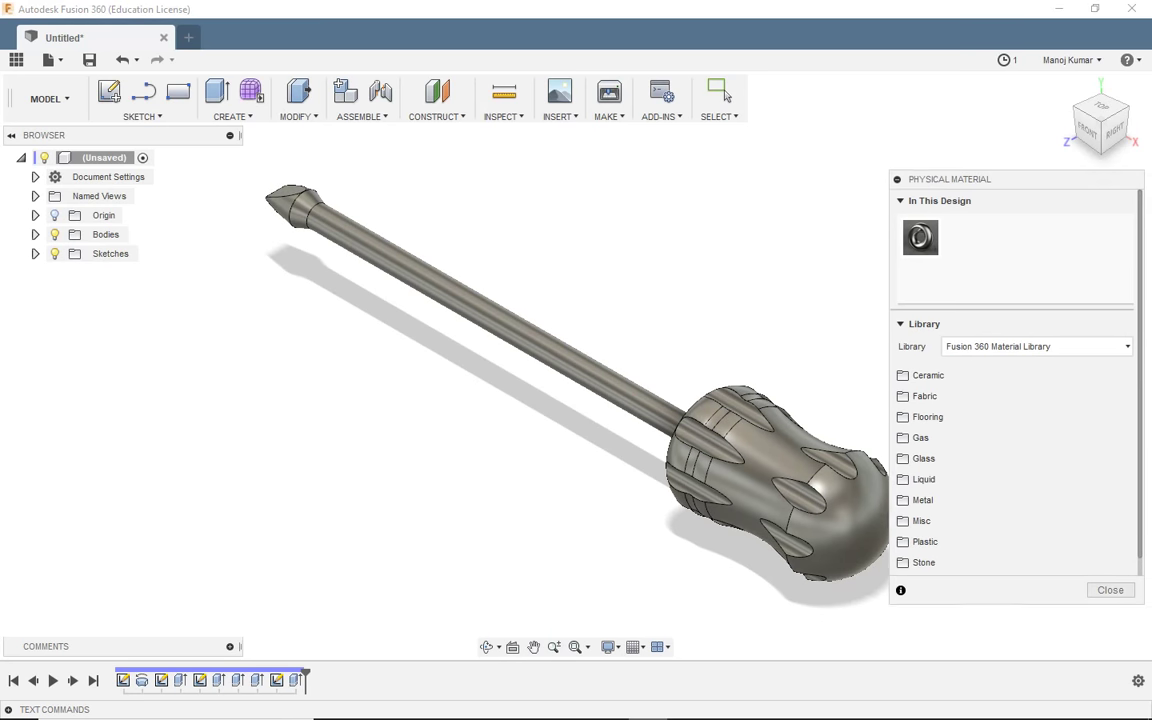
Apply Plastic - Translucent Glossy (Yellow) from the Plastic > Translucent appearances to the handle
{"action": "left_click", "coordinate": [726, 95]}
{"action": "right_click", "coordinate": [712, 268]}
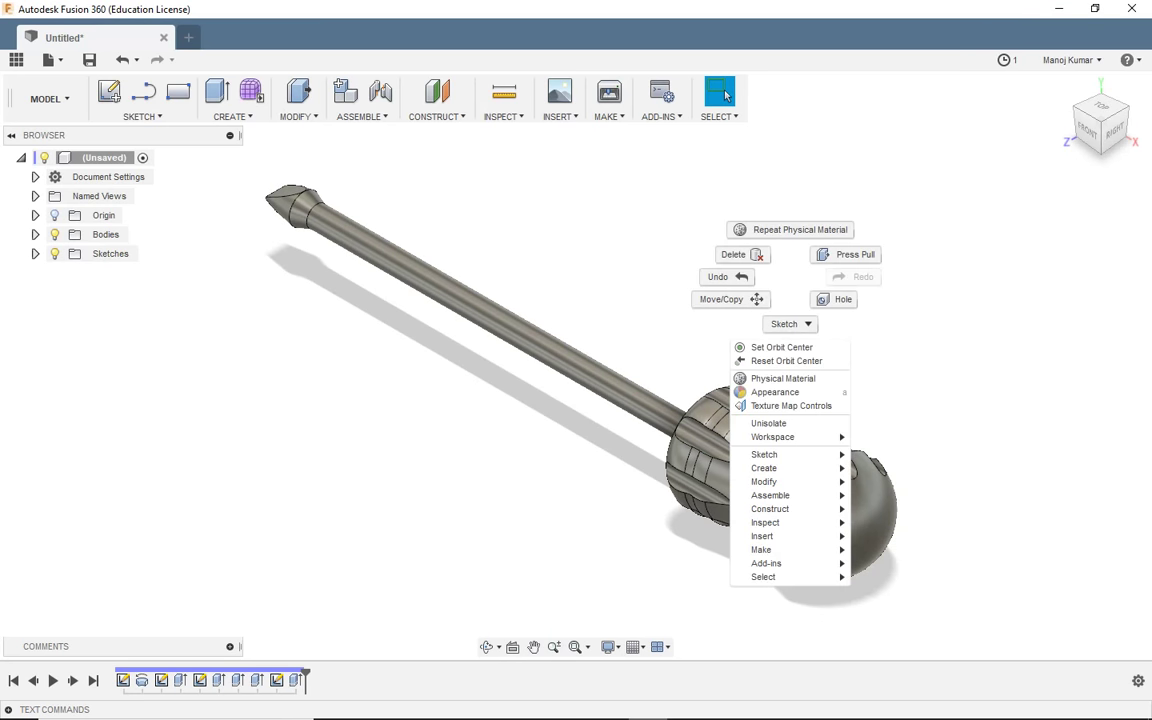
{"action": "left_click", "coordinate": [712, 354]}
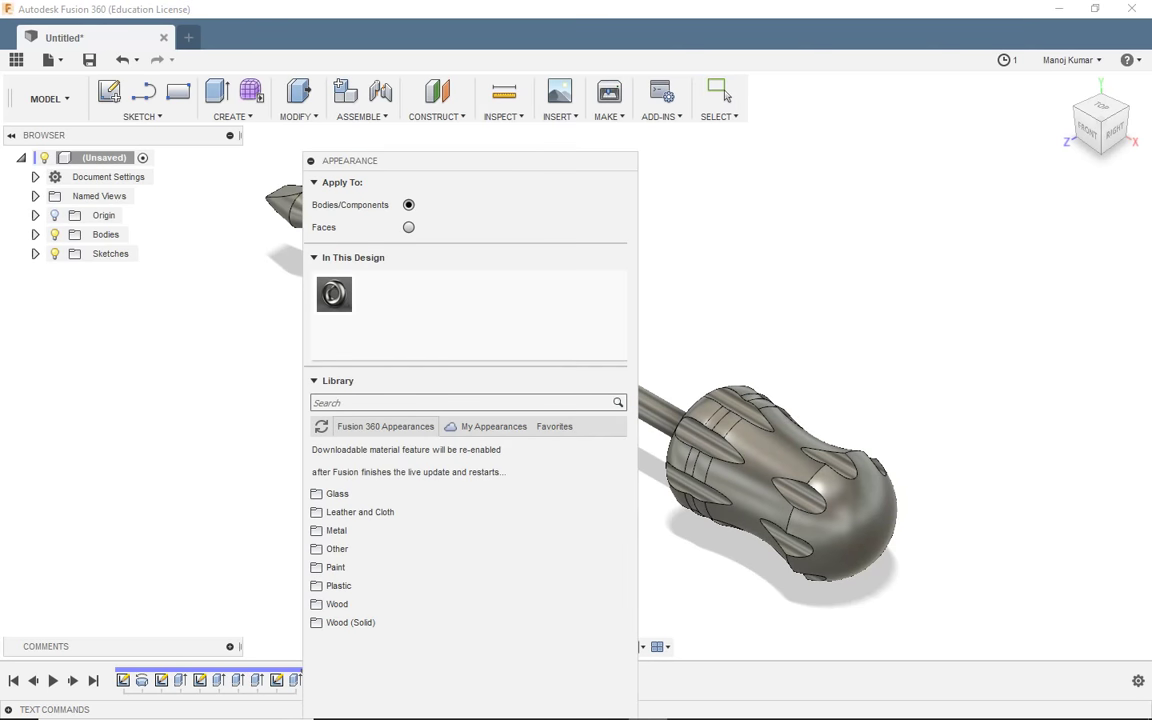
{"action": "left_click_drag", "start_coordinate": [350, 160], "coordinate": [226, 79]}
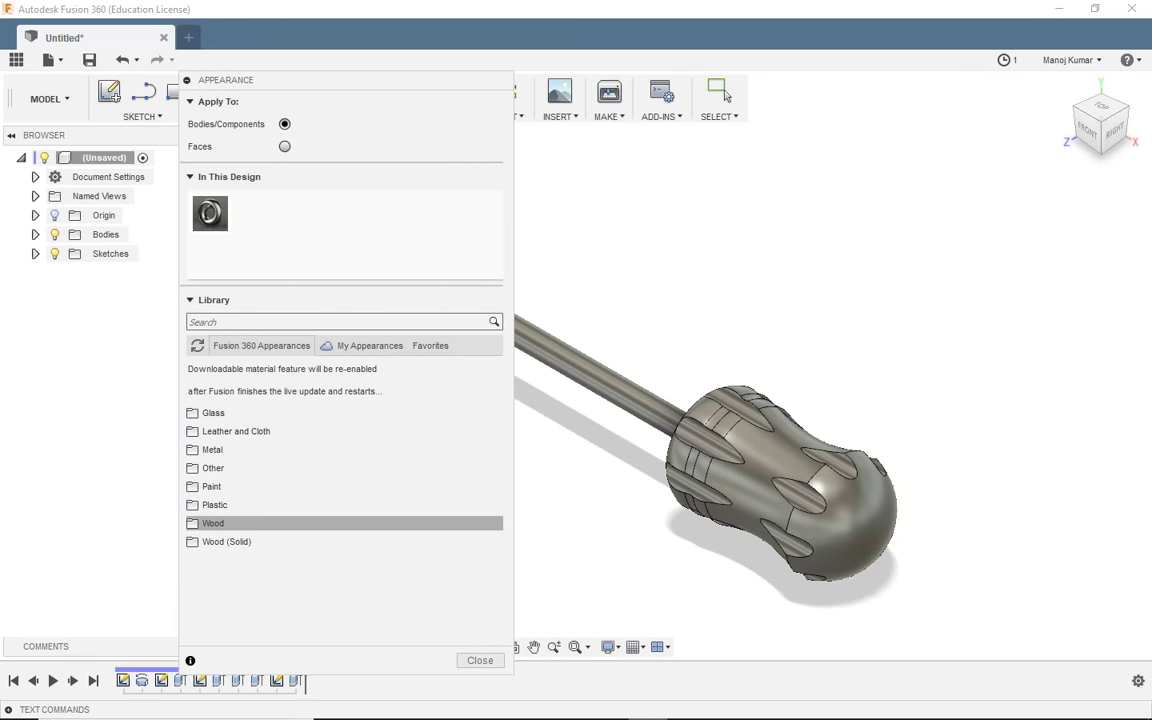
{"action": "left_click", "coordinate": [214, 505]}
{"action": "left_click", "coordinate": [237, 560]}
{"action": "scroll", "coordinate": [300, 540], "scroll_direction": "down", "scroll_amount": 3}
{"action": "scroll", "coordinate": [300, 552], "scroll_direction": "down", "scroll_amount": 5}
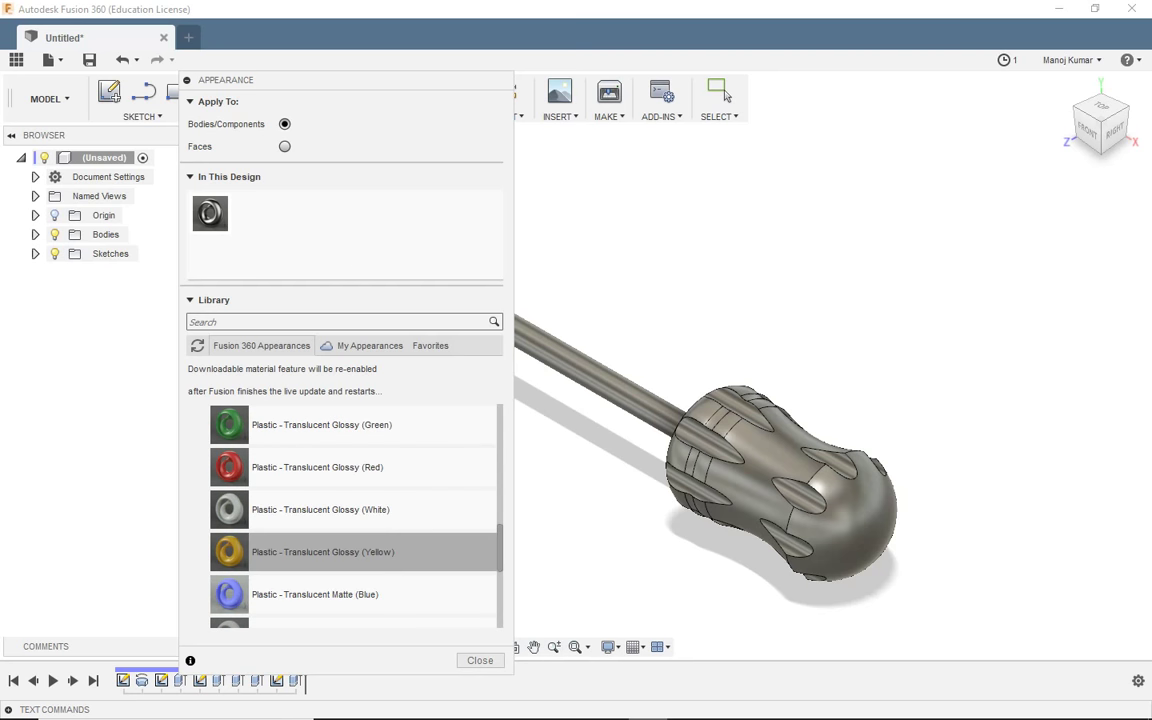
{"action": "left_click_drag", "start_coordinate": [300, 552], "coordinate": [790, 470]}
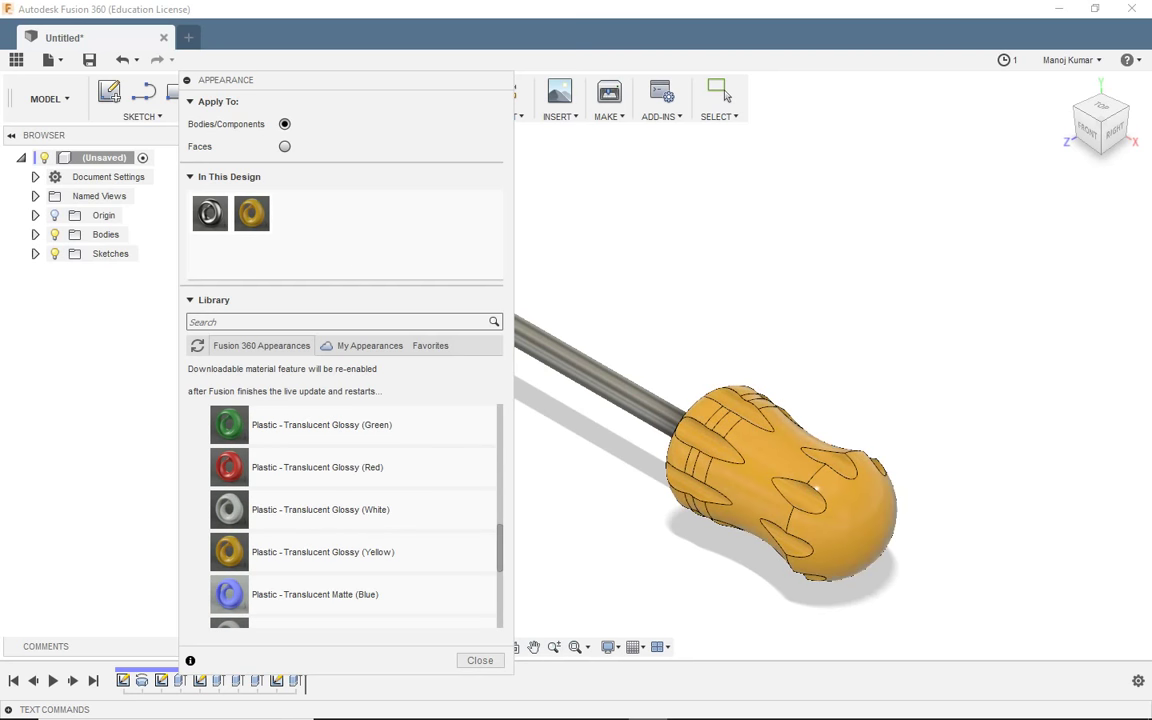
Browse the Plastic appearance categories and expand the Opaque plastics
{"action": "scroll", "coordinate": [300, 510], "scroll_direction": "up", "scroll_amount": 3}
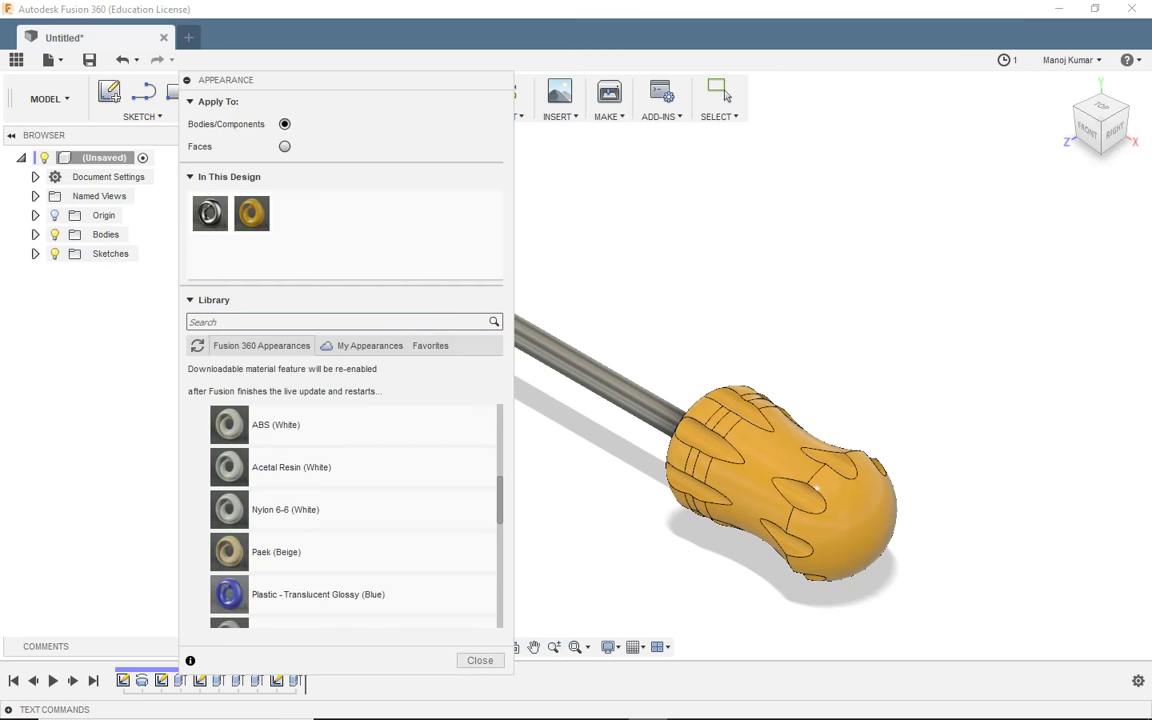
{"action": "scroll", "coordinate": [300, 510], "scroll_direction": "up", "scroll_amount": 2}
{"action": "scroll", "coordinate": [300, 523], "scroll_direction": "down", "scroll_amount": 2}
{"action": "scroll", "coordinate": [300, 523], "scroll_direction": "down", "scroll_amount": 2}
{"action": "scroll", "coordinate": [300, 523], "scroll_direction": "up", "scroll_amount": 5}
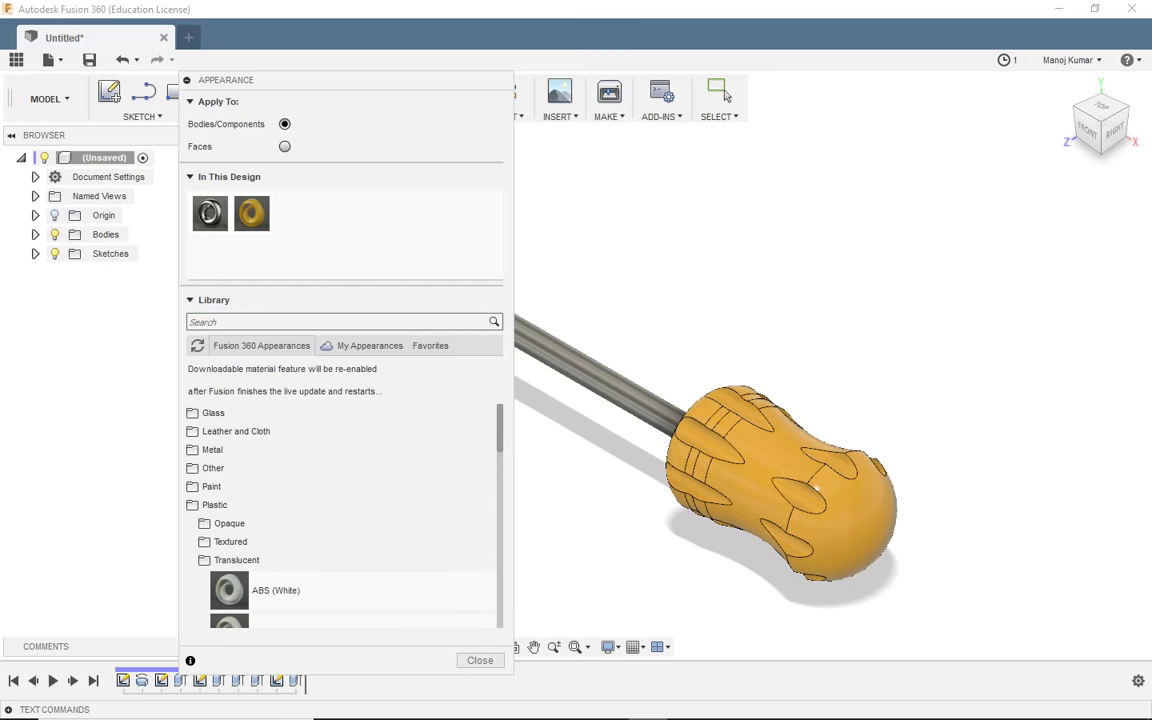
{"action": "left_click", "coordinate": [230, 541]}
{"action": "left_click", "coordinate": [230, 541]}
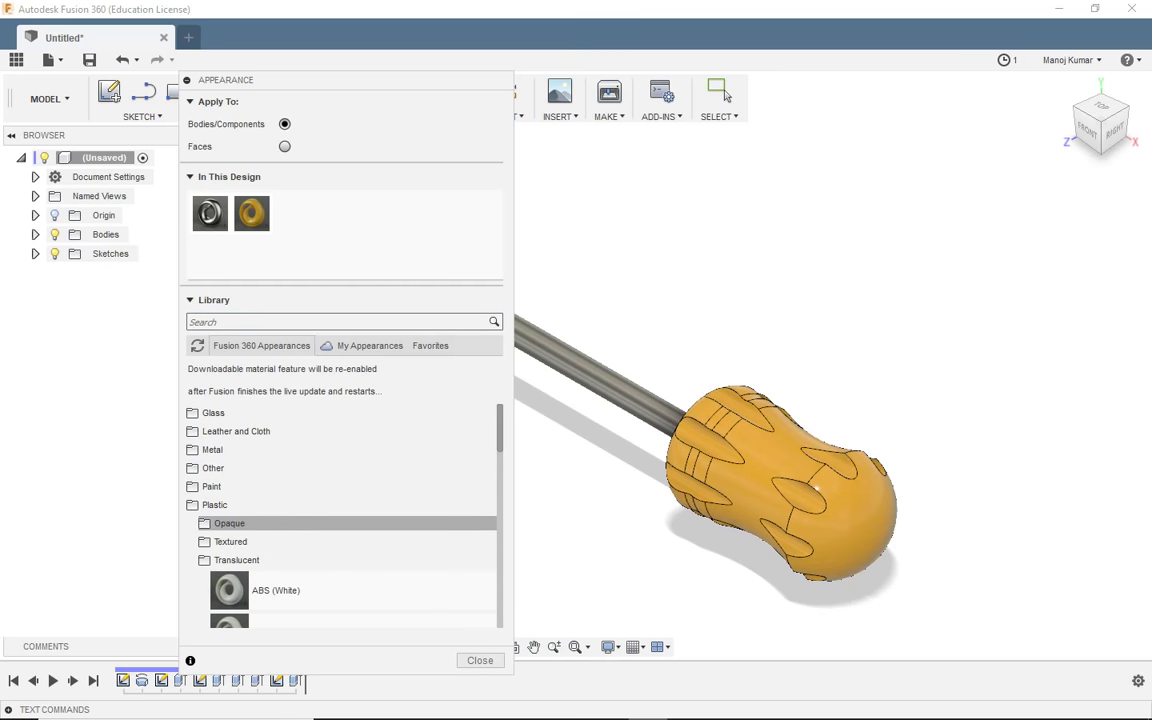
{"action": "left_click", "coordinate": [229, 523]}
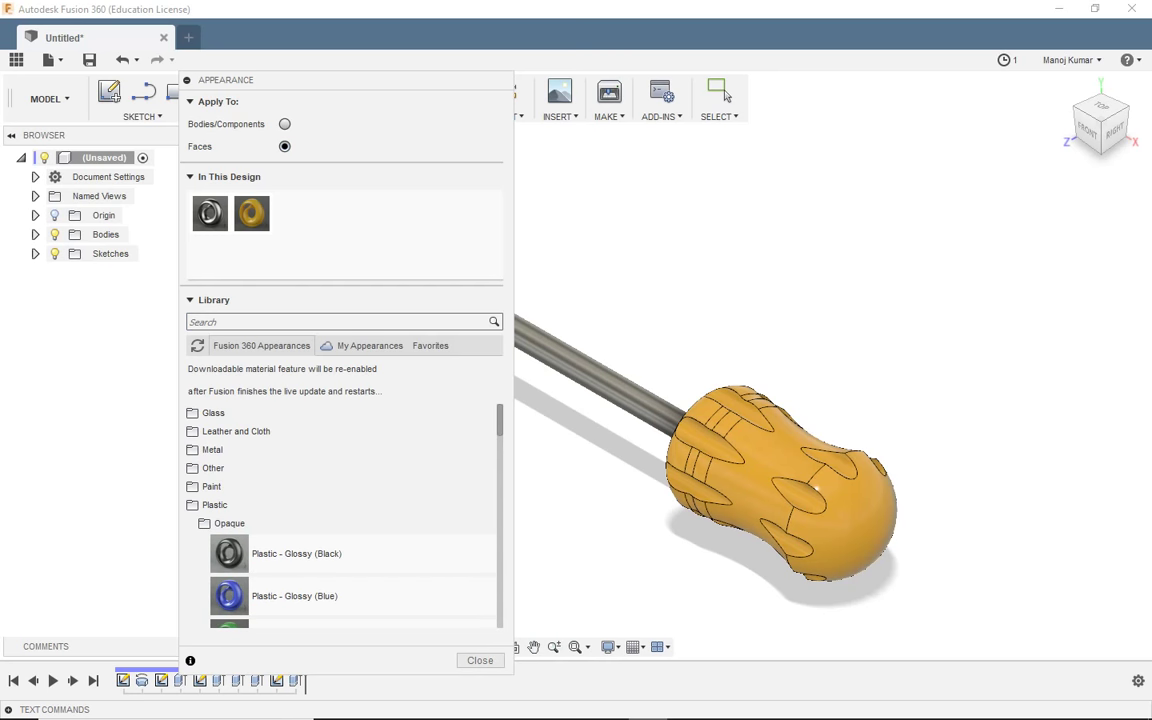
Paint the two handle grooves Plastic - Glossy (Black) and clear the stray face appearances
{"action": "mouse_move", "coordinate": [229, 553]}
{"action": "left_mouse_down"}
{"action": "mouse_move", "coordinate": [705, 445]}
{"action": "mouse_move", "coordinate": [705, 472]}
{"action": "left_mouse_up"}
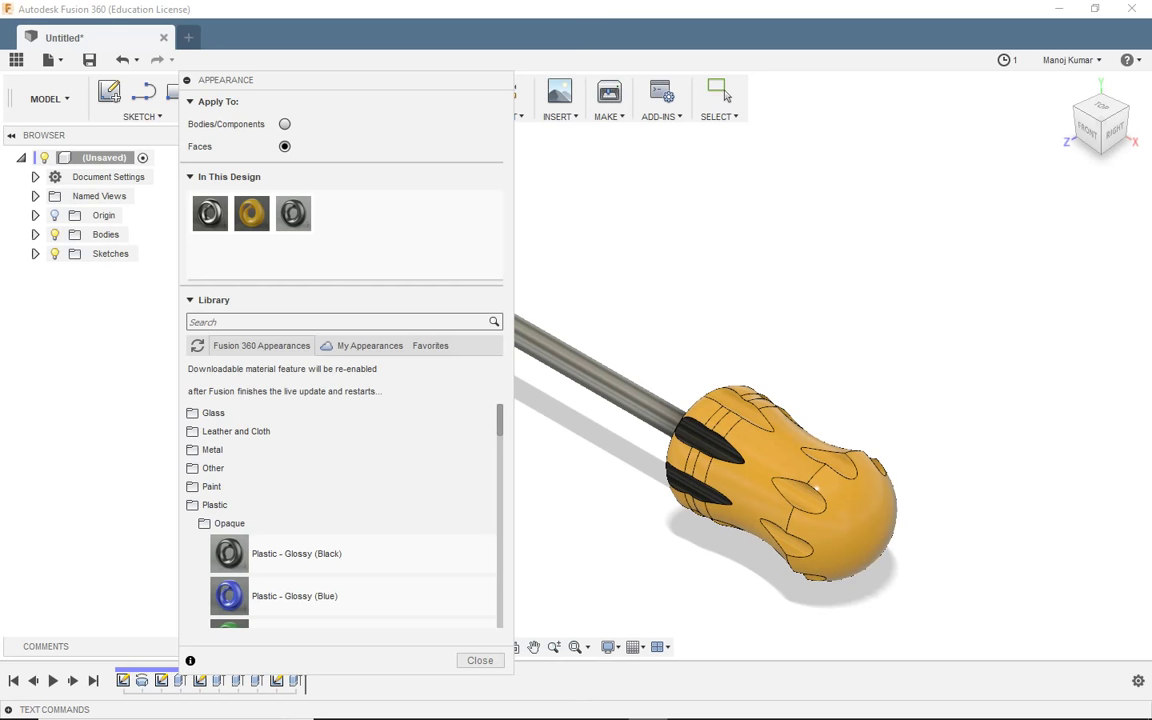
{"action": "left_click_drag", "start_coordinate": [705, 472], "coordinate": [740, 412]}
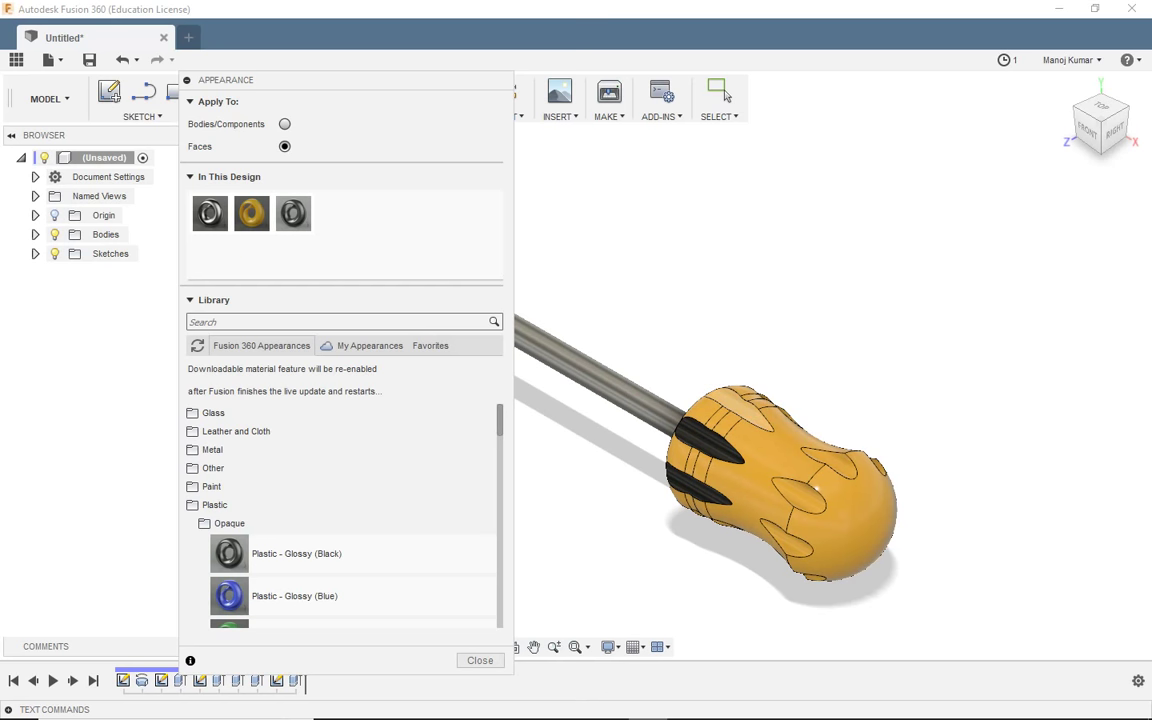
{"action": "left_click_drag", "start_coordinate": [240, 80], "coordinate": [263, 110]}
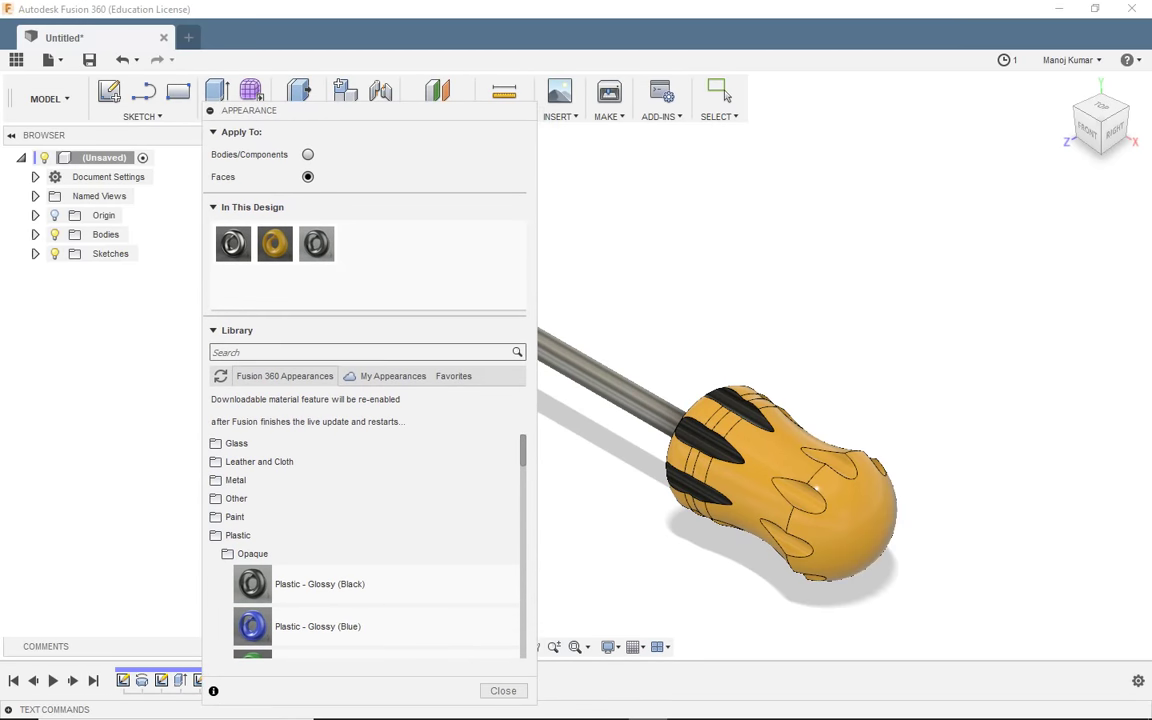
{"action": "left_click", "coordinate": [307, 154]}
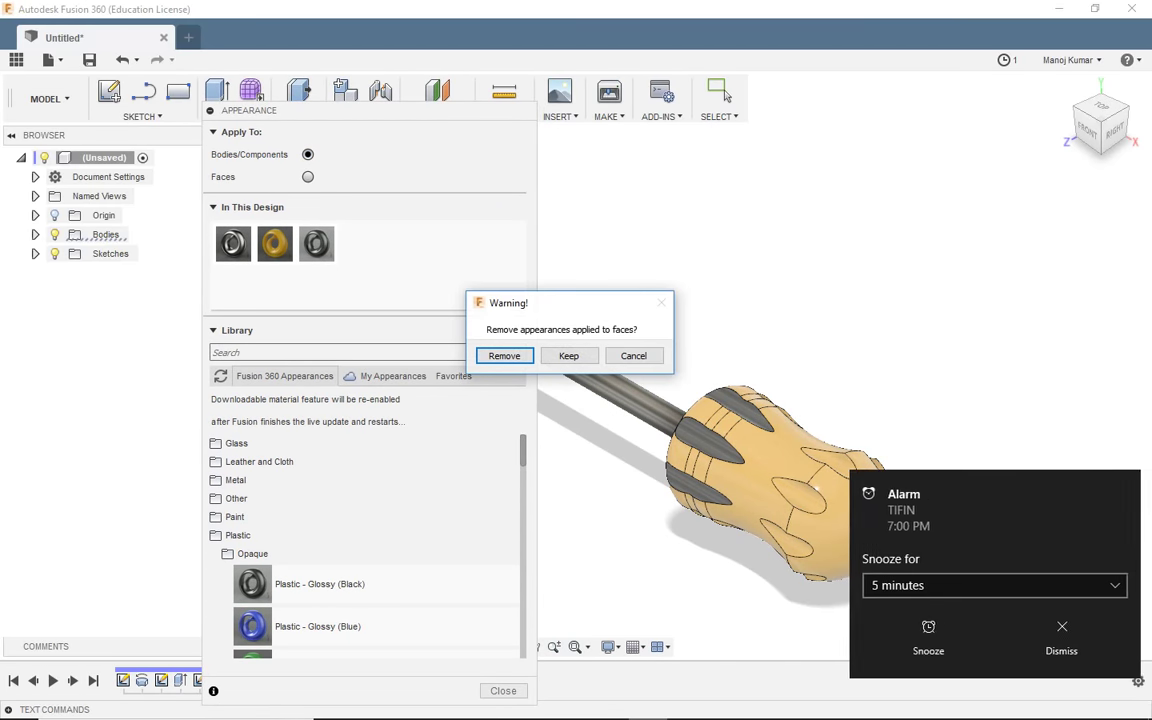
{"action": "left_click", "coordinate": [504, 355]}
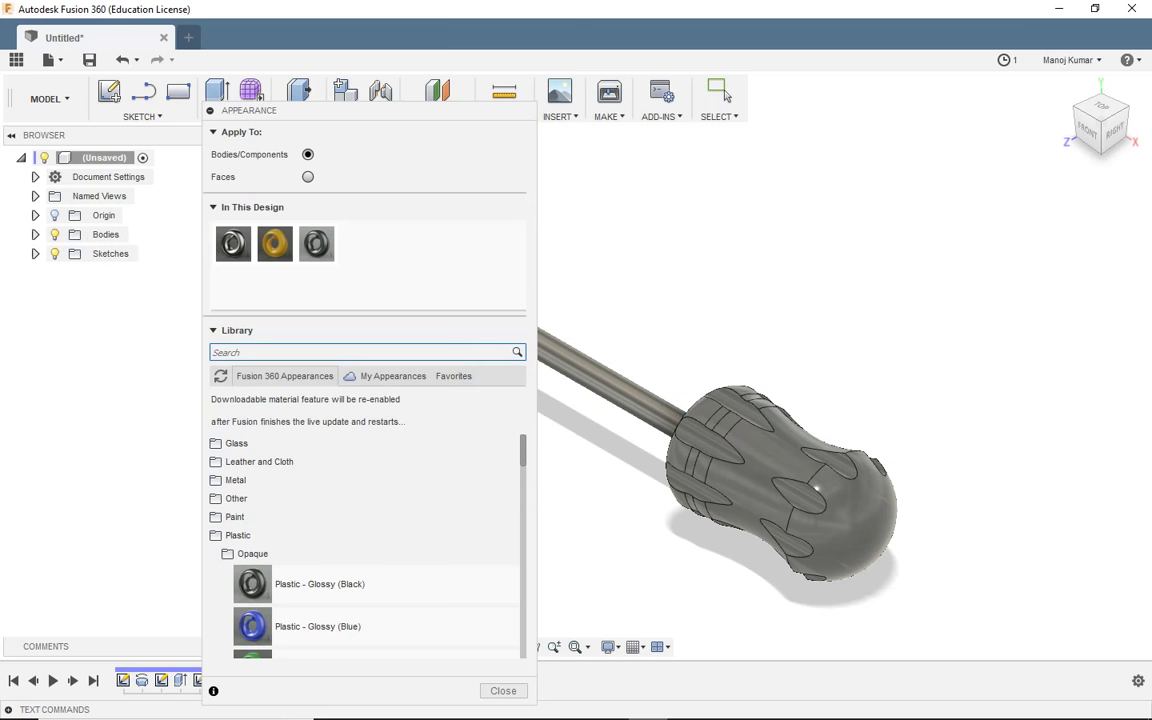
{"action": "left_click", "coordinate": [307, 176]}
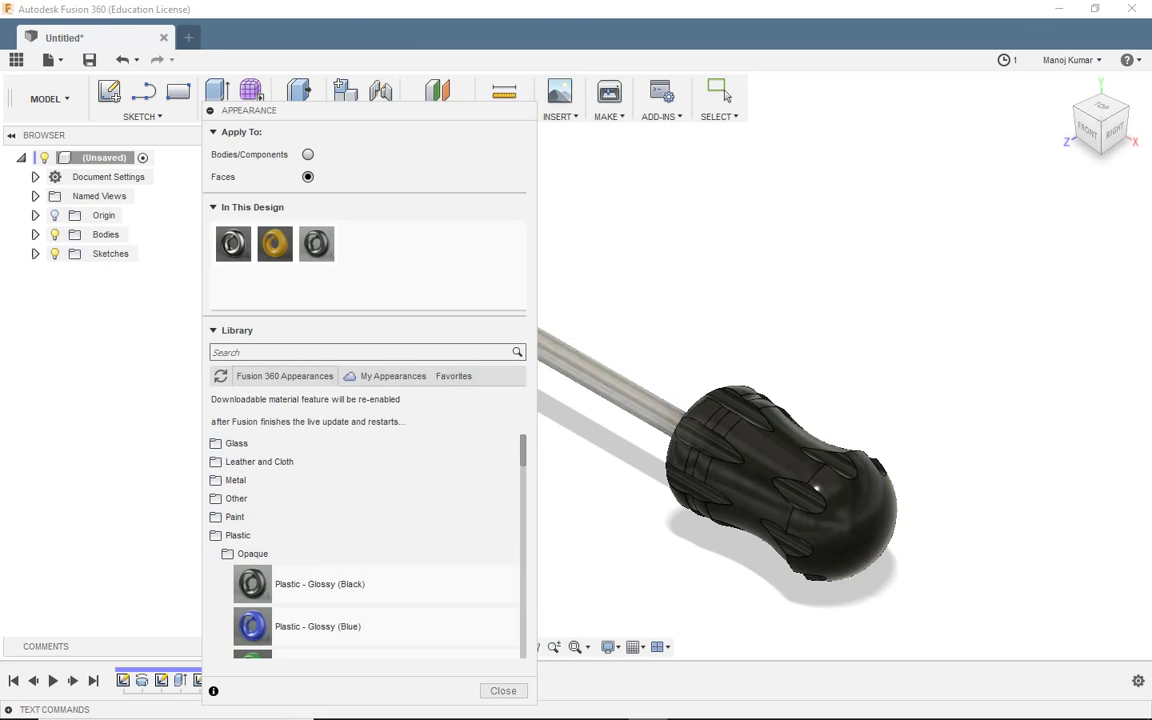
Paint the handle's middle faces, left raised band and end cap yellow, then close appearances
{"action": "left_click_drag", "start_coordinate": [275, 244], "coordinate": [740, 470]}
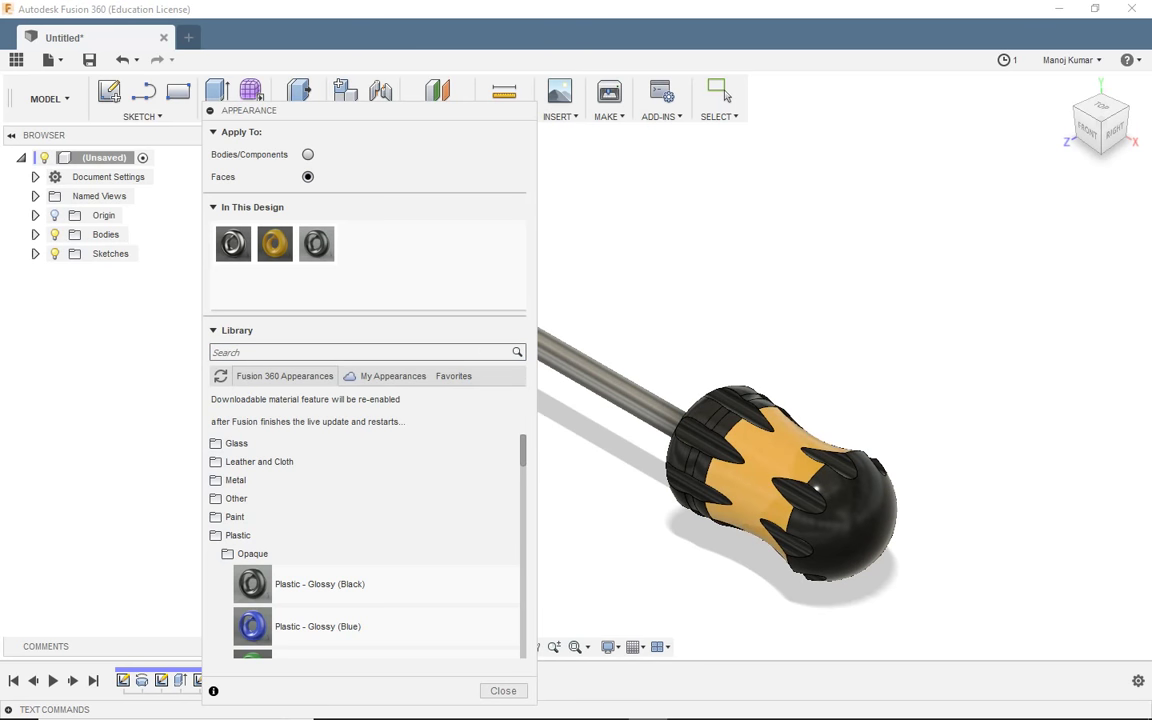
{"action": "left_click_drag", "start_coordinate": [275, 244], "coordinate": [625, 395]}
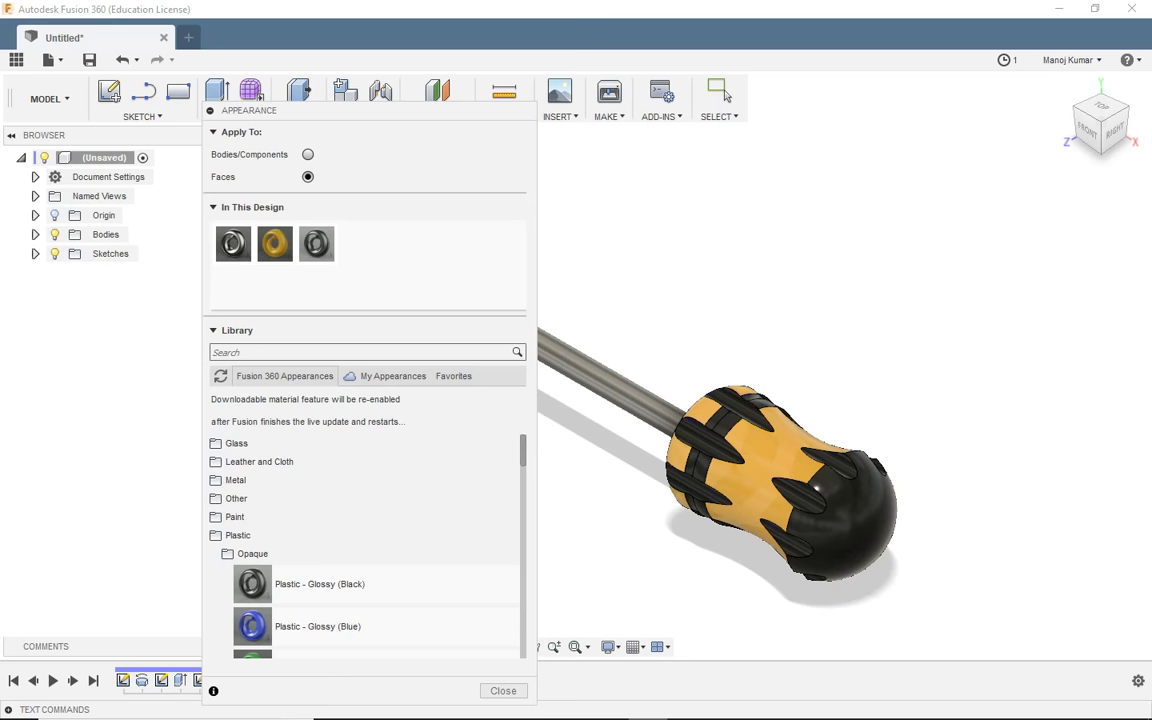
{"action": "left_click_drag", "start_coordinate": [316, 244], "coordinate": [840, 510]}
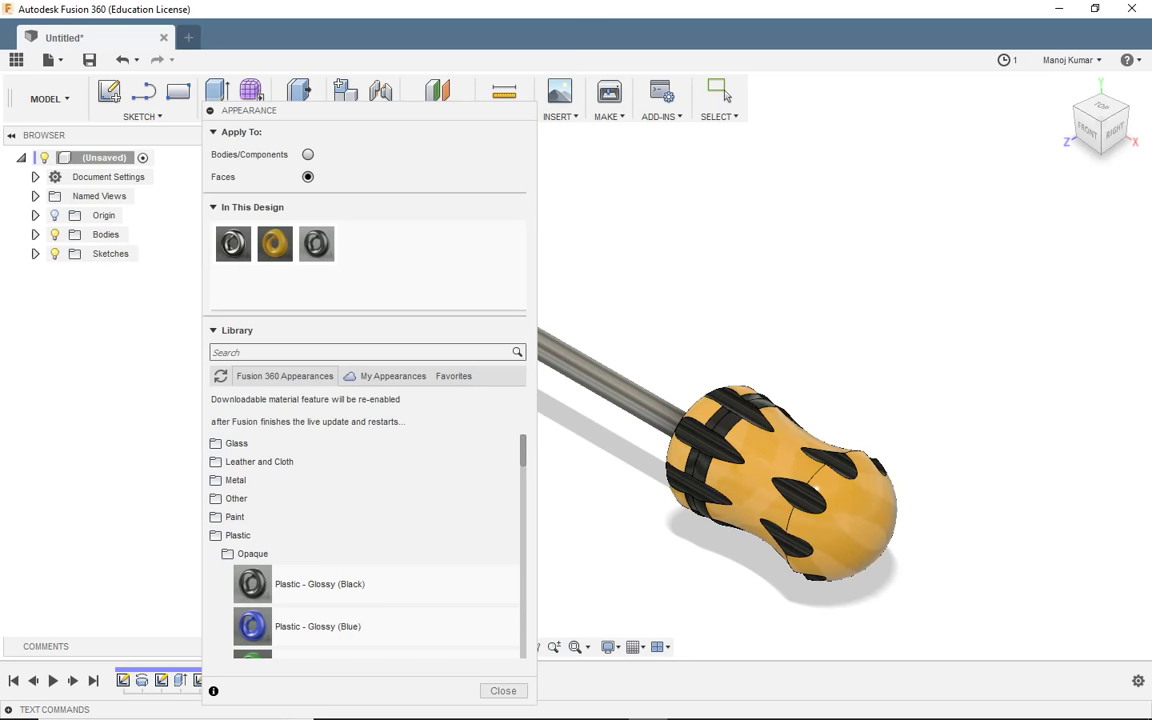
{"action": "left_click", "coordinate": [722, 92]}
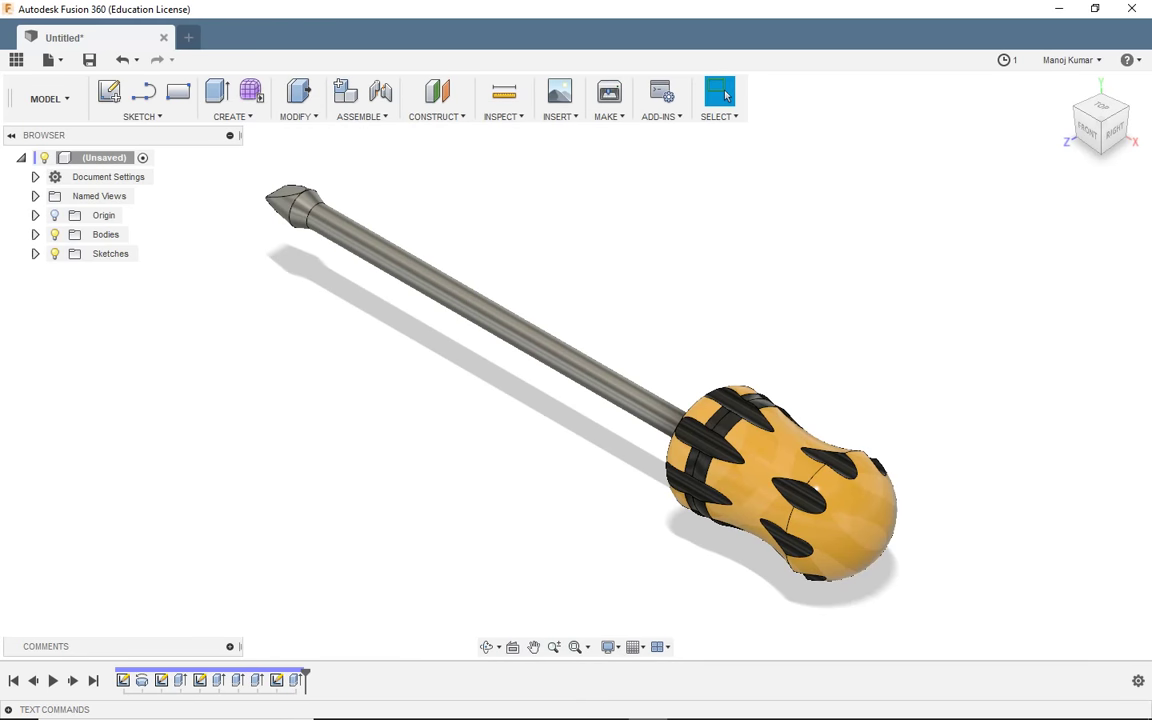
Orbit to a lower, frontal view of the screwdriver, then return to the Home view
{"action": "left_click", "coordinate": [487, 647]}
{"action": "mouse_move", "coordinate": [600, 380]}
{"action": "left_mouse_down"}
{"action": "mouse_move", "coordinate": [640, 330]}
{"action": "mouse_move", "coordinate": [660, 370]}
{"action": "left_mouse_up"}
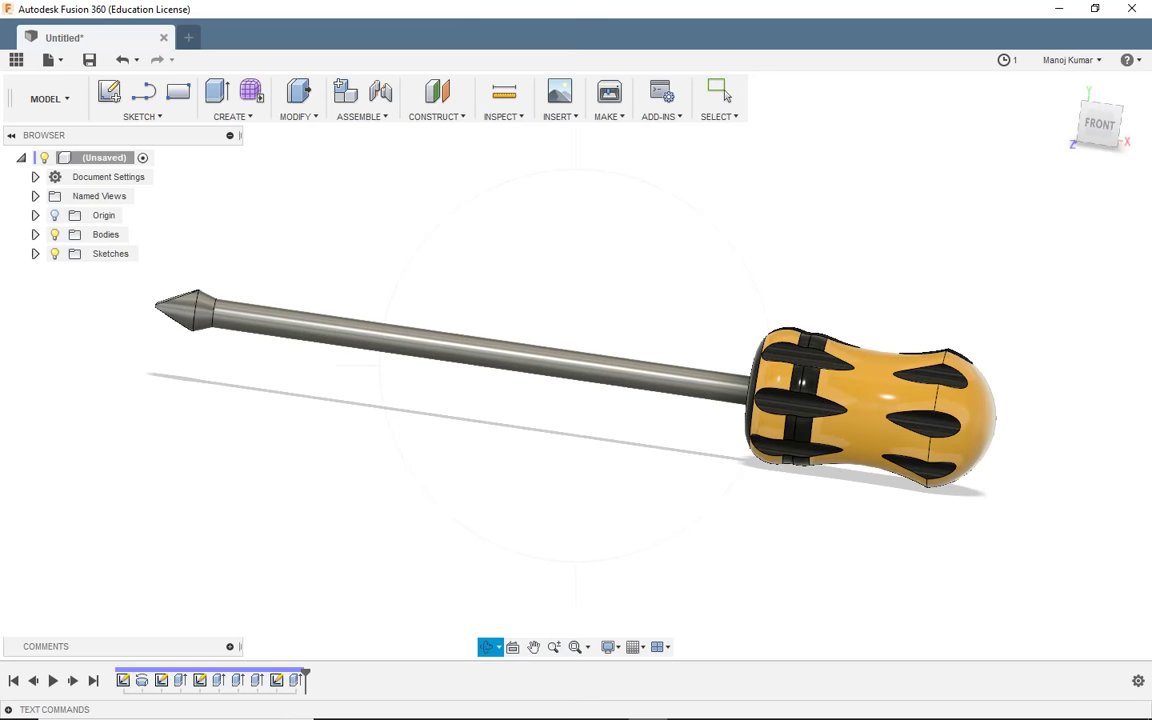
{"action": "left_click", "coordinate": [720, 92]}
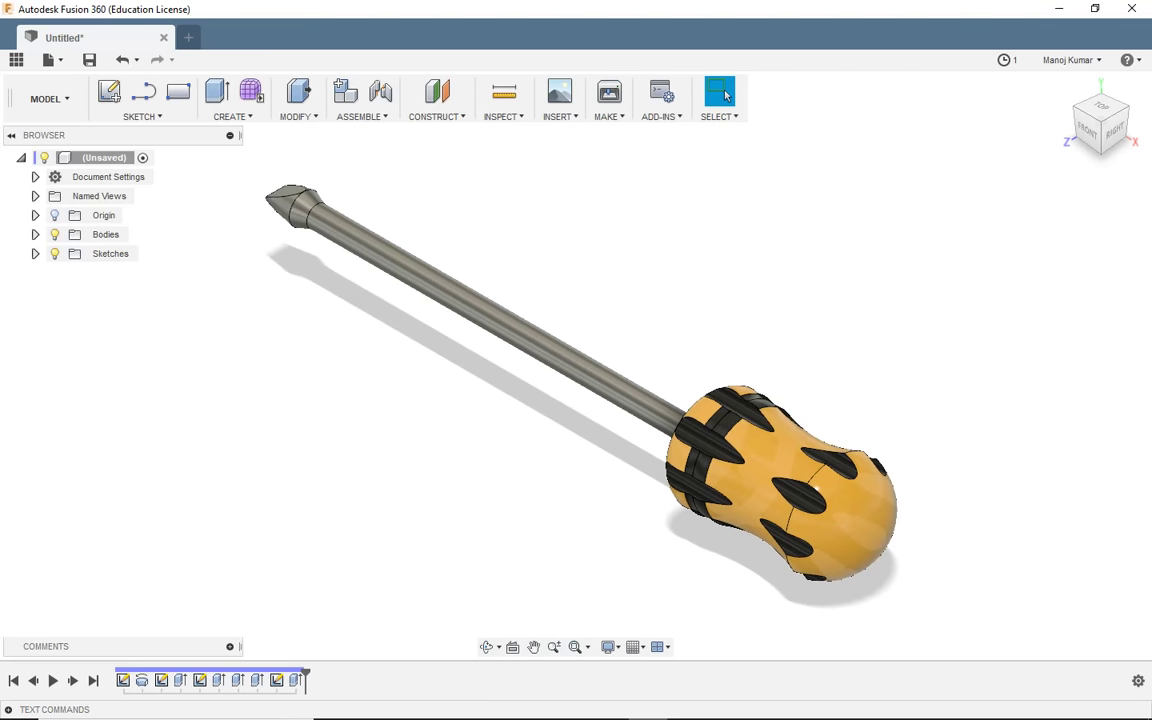